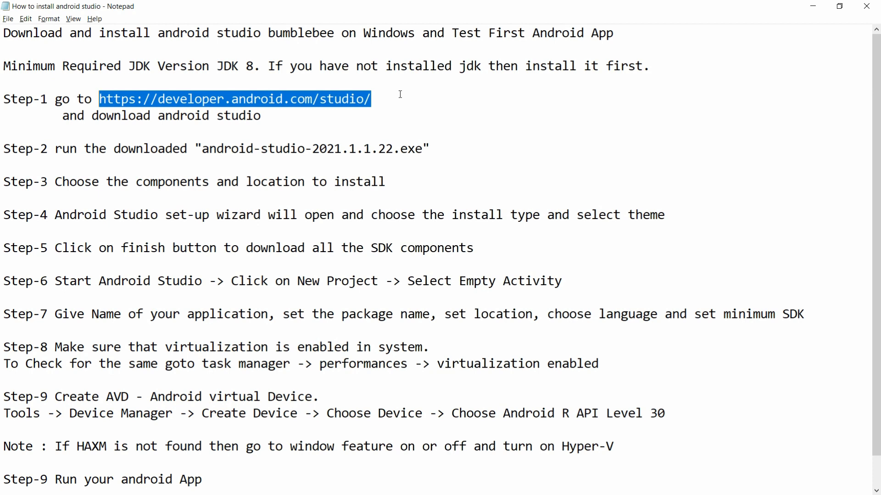
pyautogui.write('https://developer.android.com/studio/')
pyautogui.press('Return')
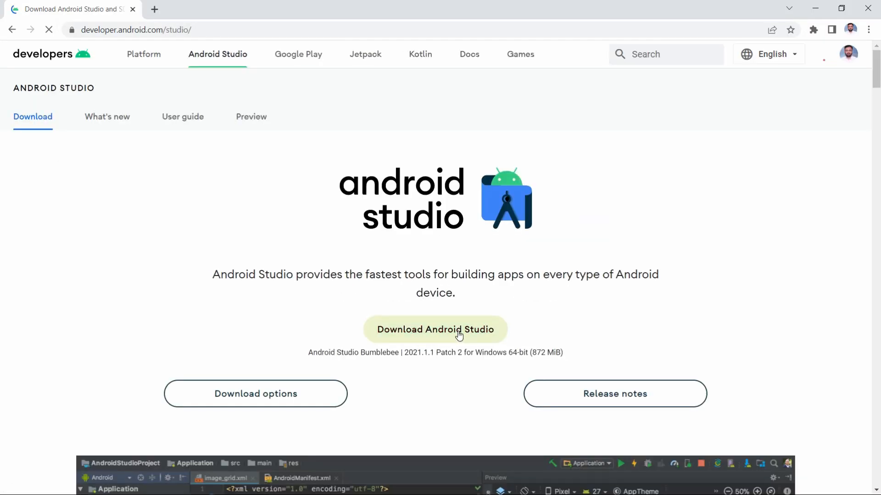
pyautogui.click(458, 335)
pyautogui.moveTo(786, 155); pyautogui.dragTo(814, 483)
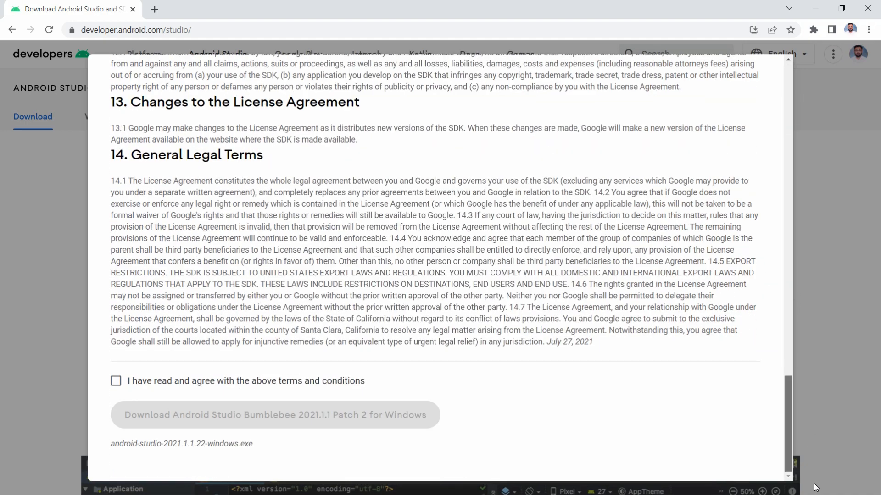
pyautogui.click(114, 380)
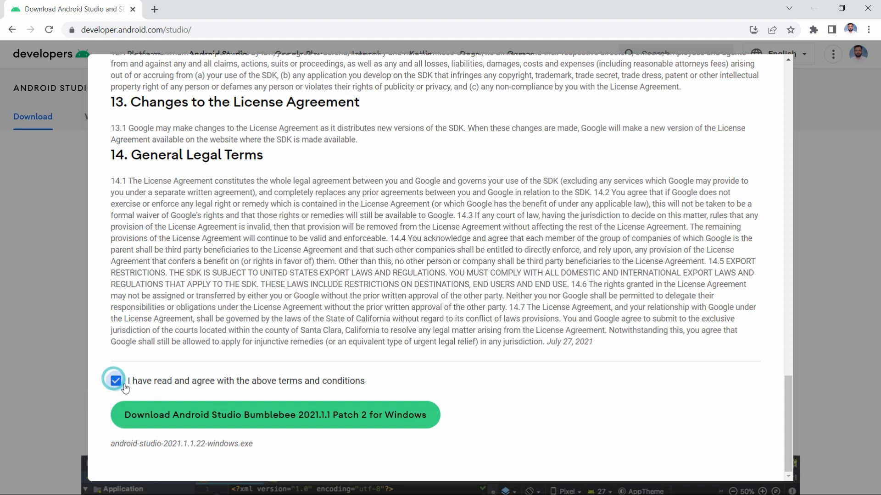
pyautogui.click(285, 415)
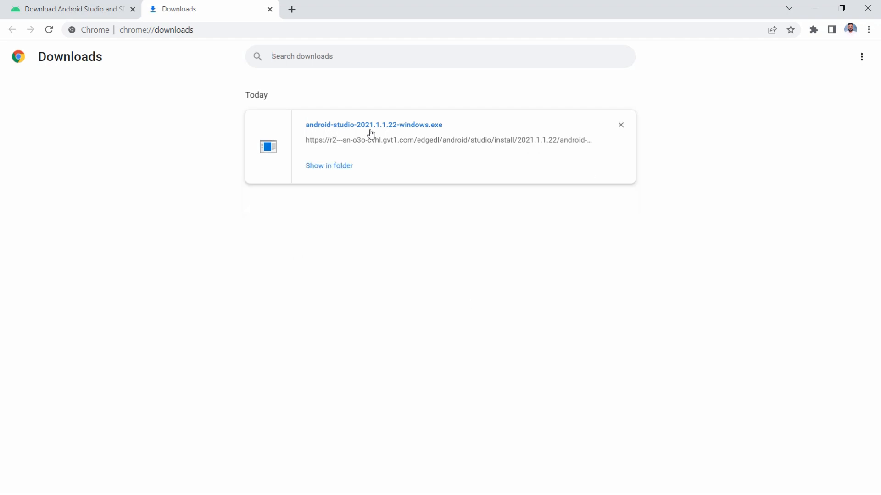
# Show the downloaded installer in its folder and highlight the Step-2 line in the Notepad instructions.
pyautogui.click(323, 168)
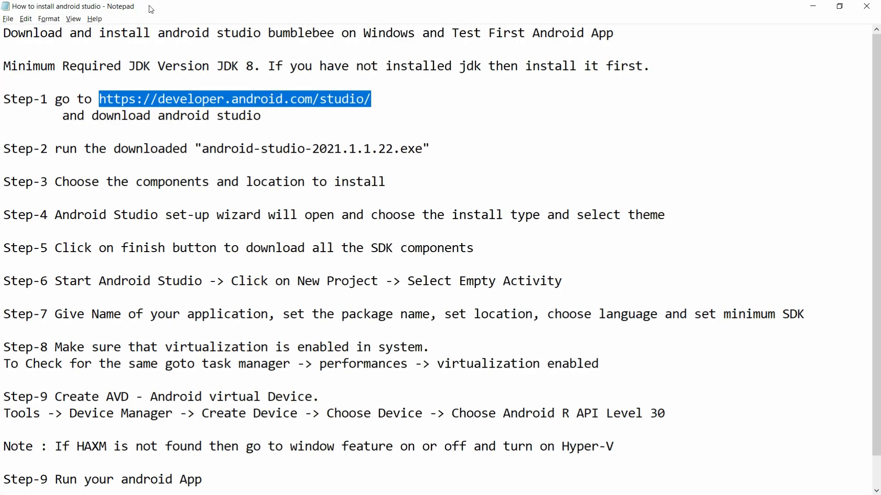
pyautogui.moveTo(151, 9); pyautogui.dragTo(326, 199)
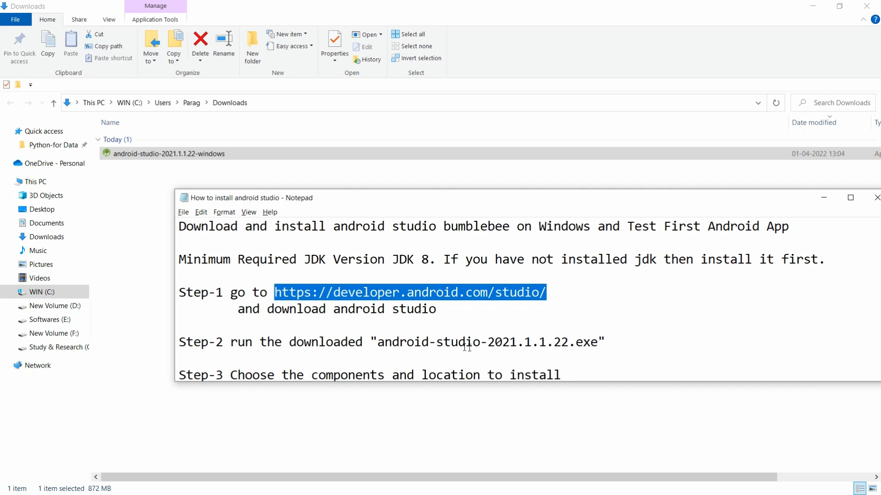
pyautogui.click(602, 342)
pyautogui.hotkey('shift', 'Home')
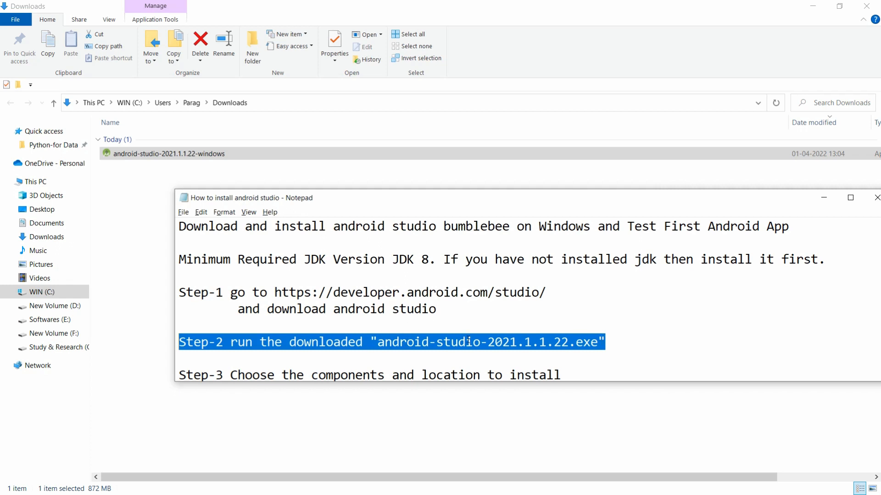
# Run the android-studio-2021.1.1.22-windows installer as administrator and choose to install it anyway.
pyautogui.doubleClick(153, 154)
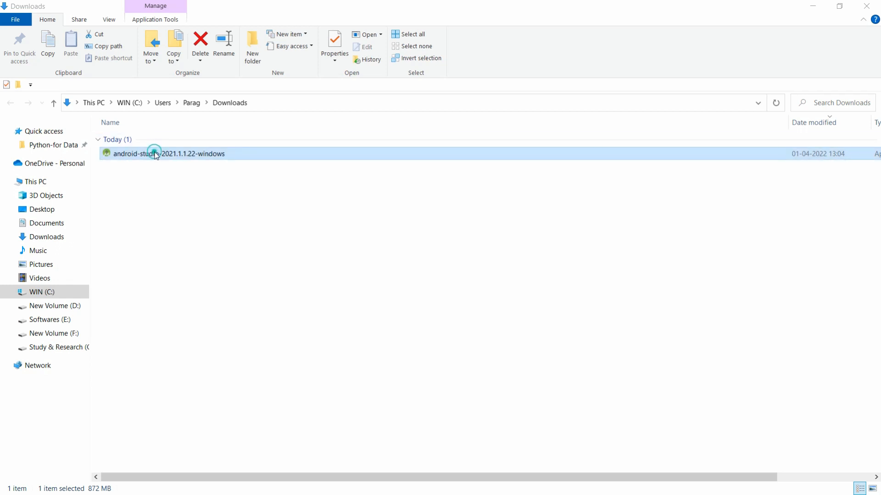
pyautogui.rightClick(154, 153)
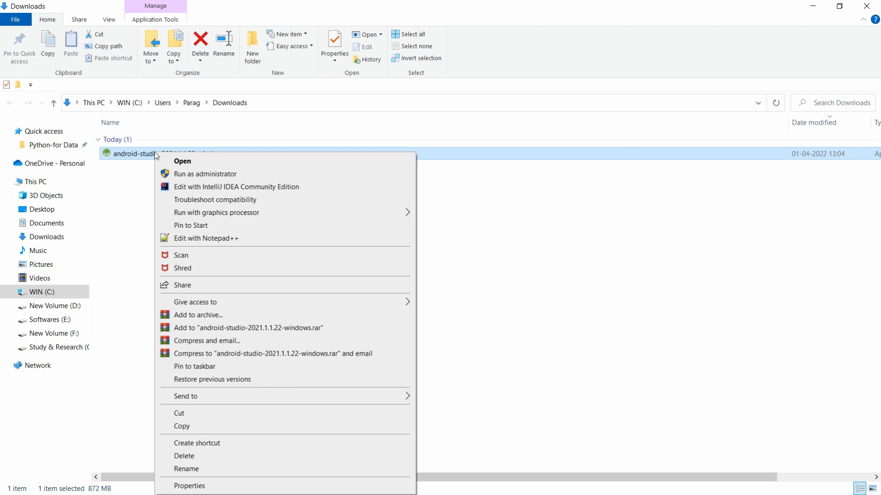
pyautogui.click(189, 175)
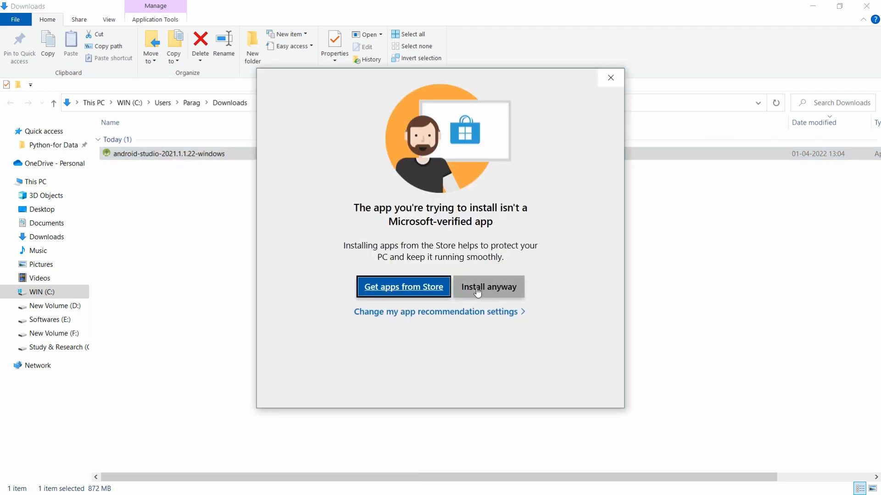
pyautogui.click(477, 292)
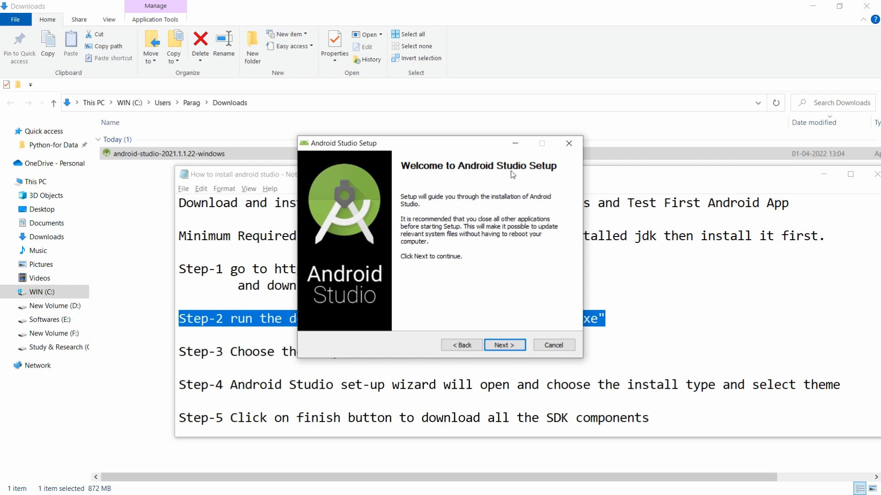
# Install Android Studio with Android Virtual Device in C:\Program Files\Android\Android Studio, using the Android Studio Start Menu folder.
pyautogui.click(517, 348)
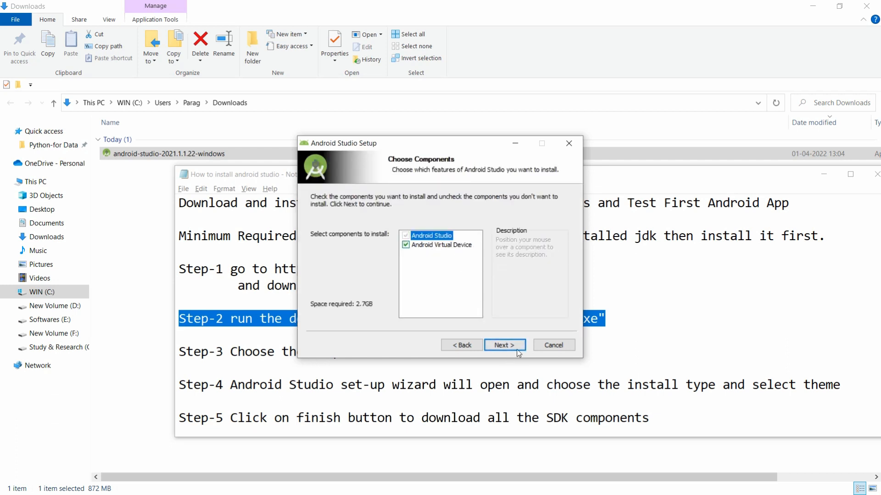
pyautogui.click(509, 345)
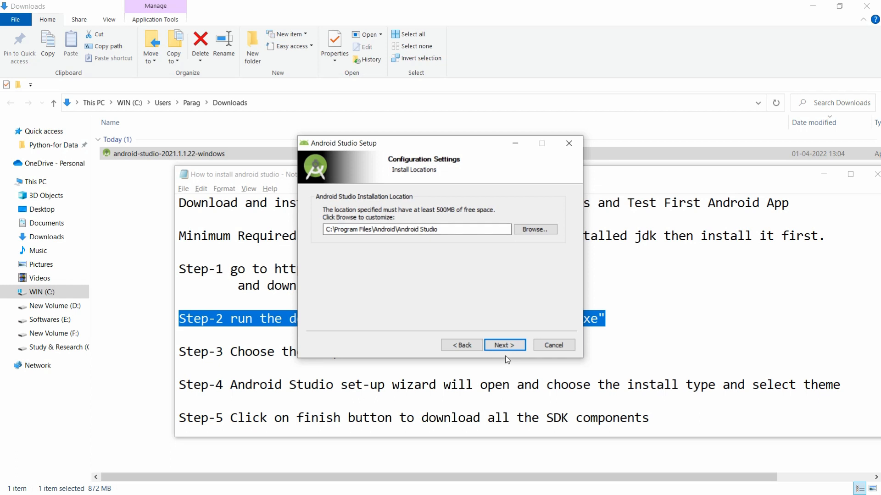
pyautogui.click(512, 342)
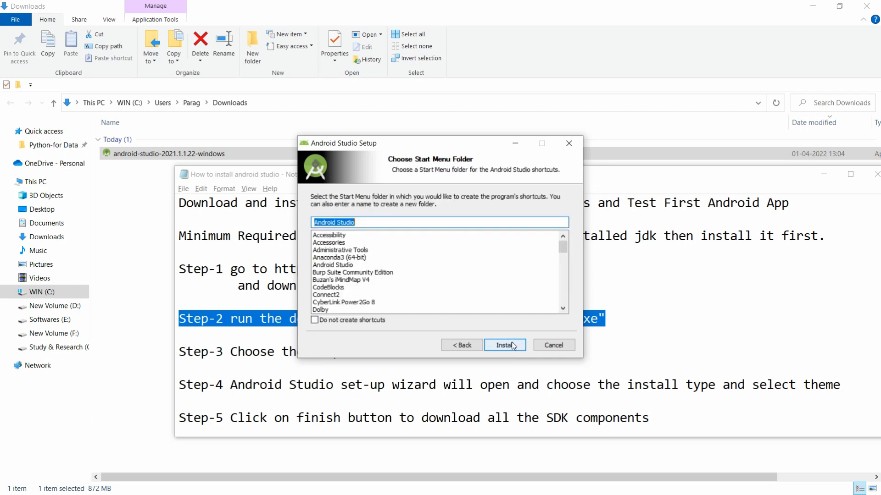
pyautogui.click(511, 343)
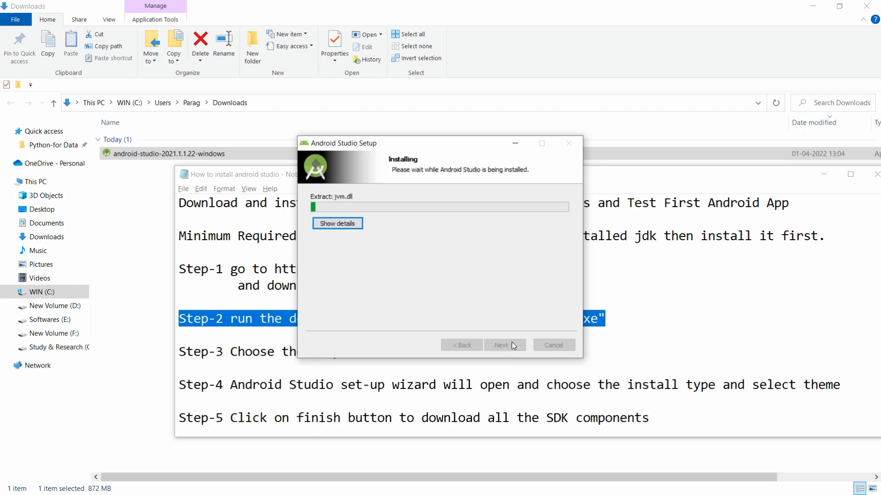
# Move the setup window off the Notepad instructions and highlight their Step-3 line.
pyautogui.moveTo(412, 145); pyautogui.dragTo(444, 113)
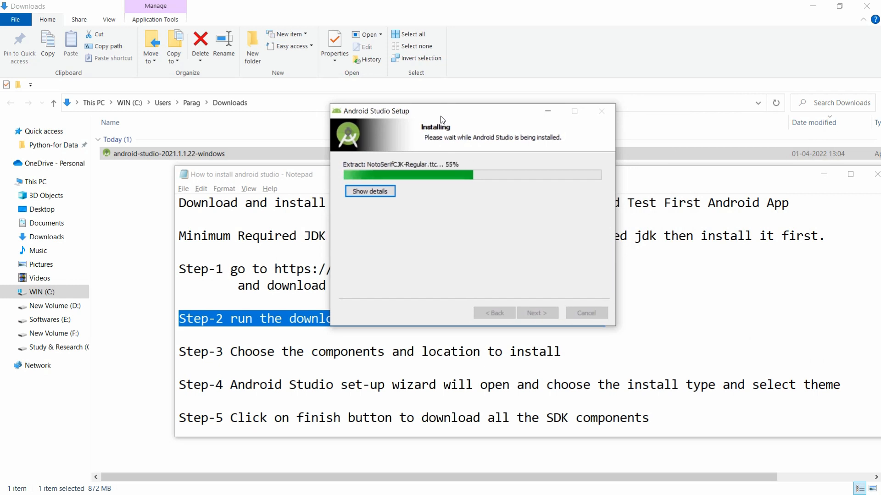
pyautogui.click(573, 344)
pyautogui.hotkey('shift', 'Home')
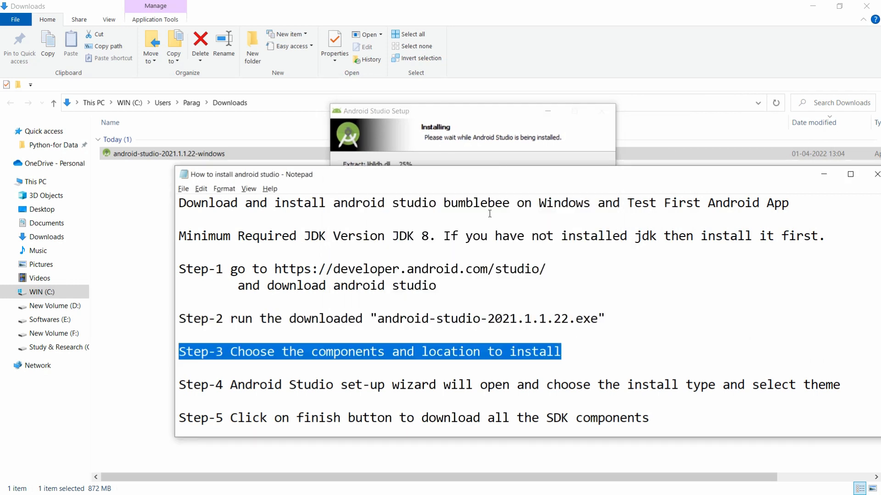
# Finish the Android Studio setup with the Start Android Studio option enabled.
pyautogui.click(467, 112)
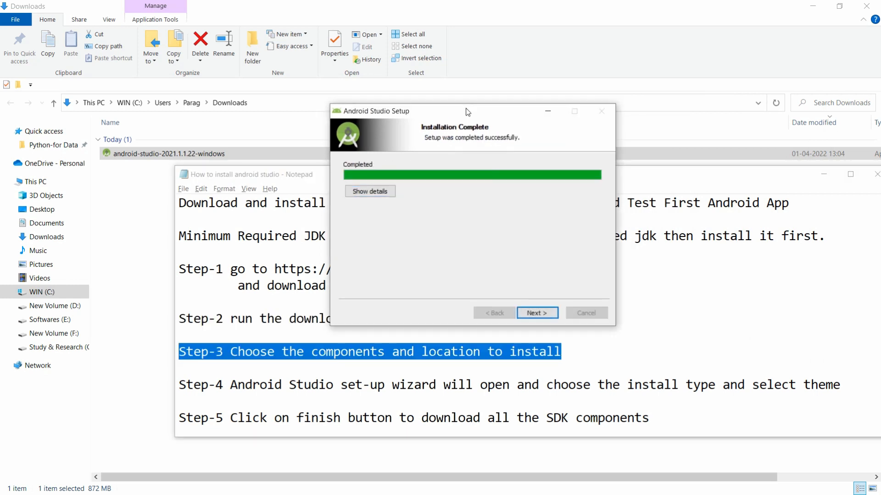
pyautogui.click(542, 312)
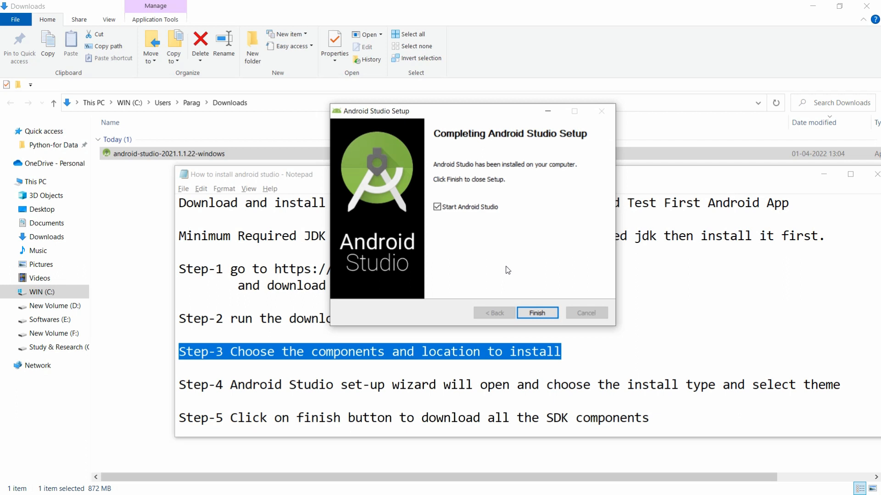
pyautogui.click(549, 313)
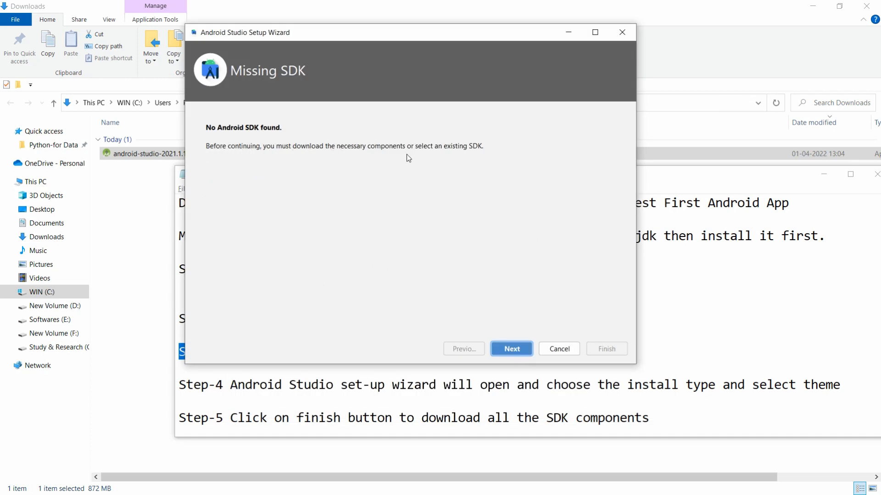
# Accept the default SDK components, including Android SDK and API 32, and review the settings to reach the license agreement.
pyautogui.click(518, 349)
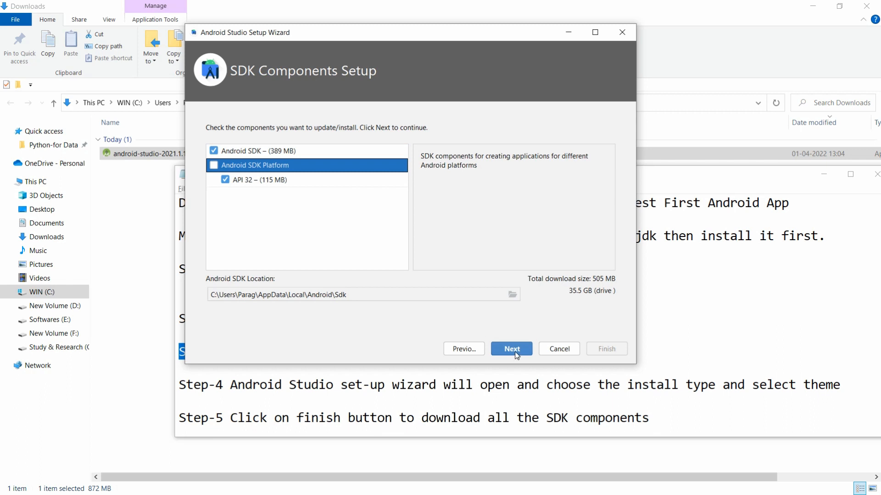
pyautogui.click(516, 352)
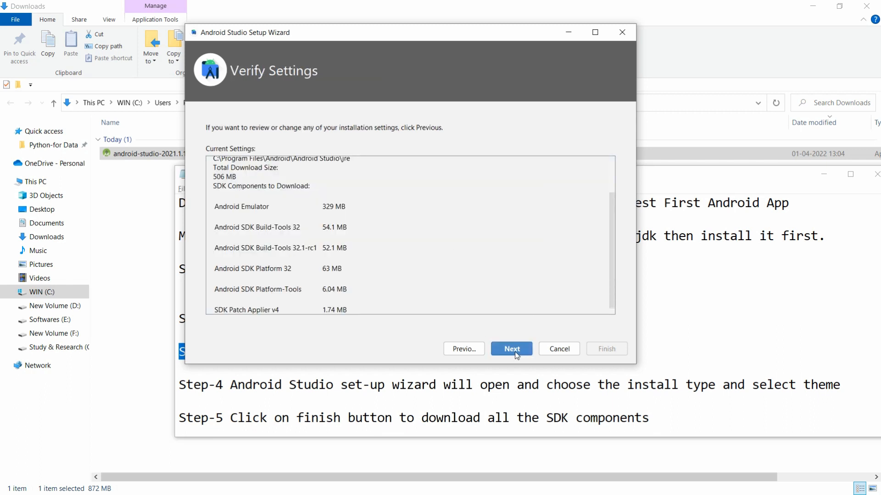
pyautogui.moveTo(612, 282); pyautogui.dragTo(615, 312)
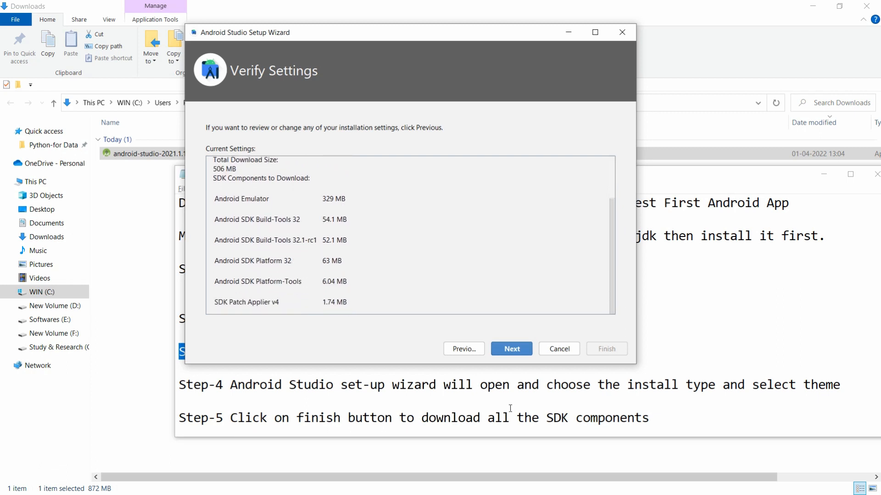
pyautogui.click(505, 348)
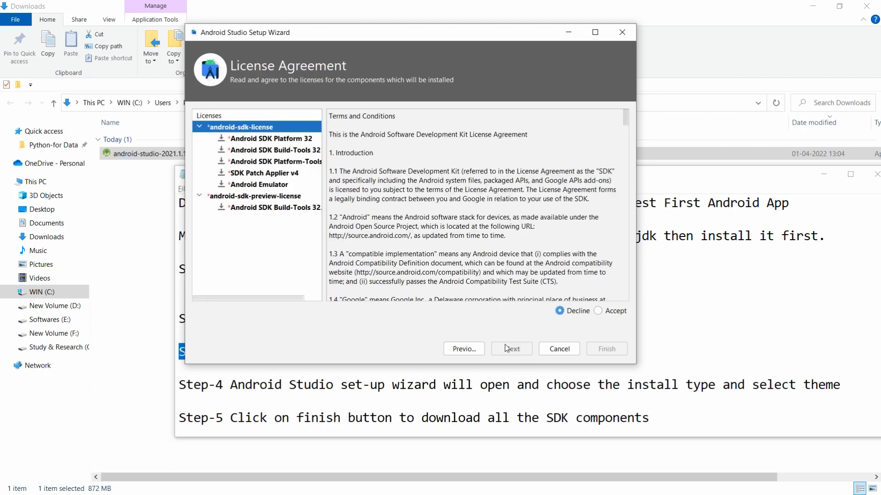
# Accept the android-sdk-license and the android-sdk-preview-license for the components.
pyautogui.click(598, 311)
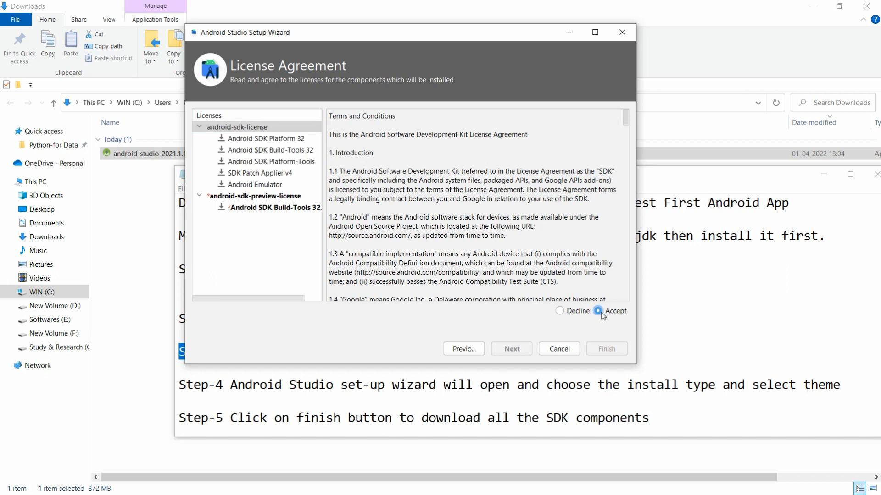
pyautogui.click(256, 197)
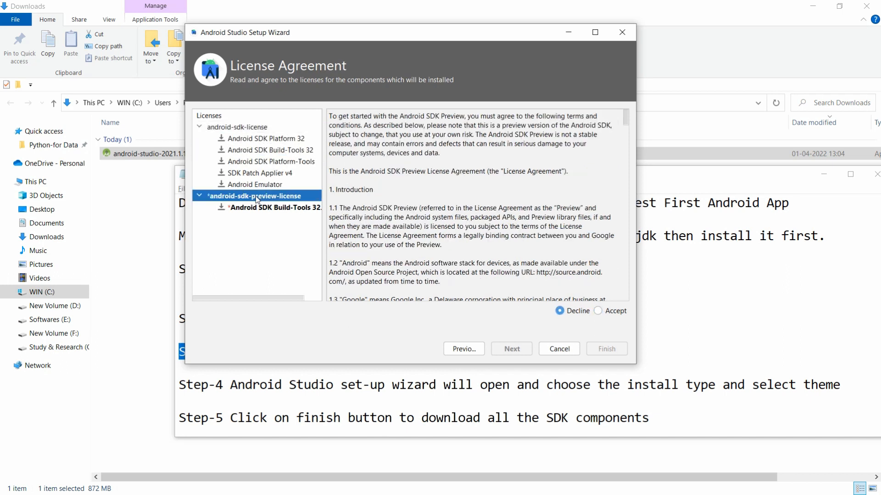
pyautogui.click(599, 312)
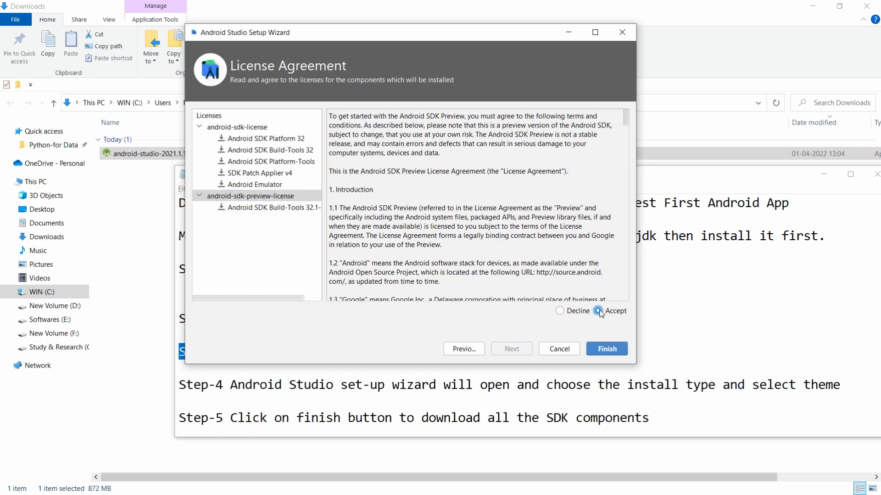
pyautogui.click(282, 209)
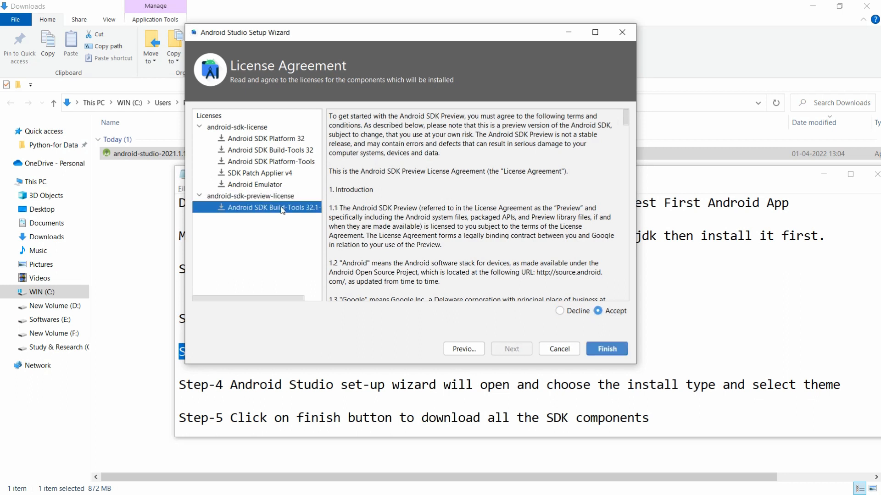
pyautogui.click(600, 312)
# Highlight the Step-5 instruction in Notepad, and download the SDK components and finish the setup wizard.
pyautogui.moveTo(227, 420); pyautogui.dragTo(664, 421)
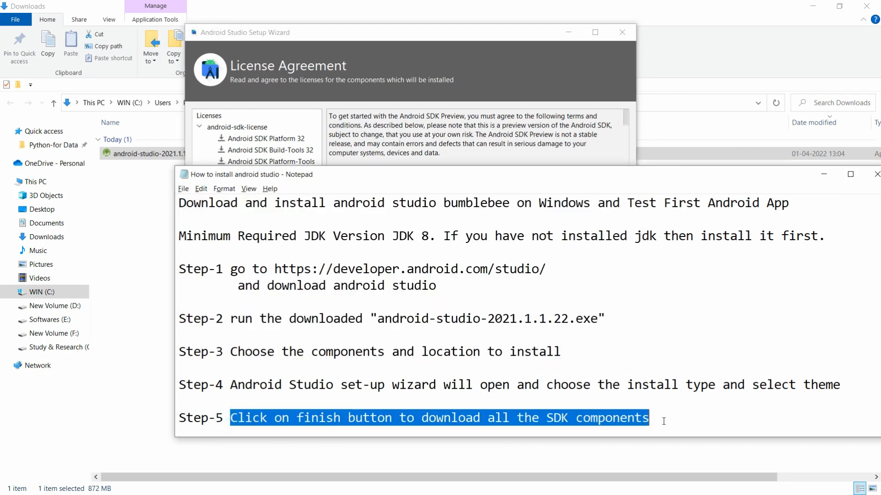
pyautogui.click(452, 36)
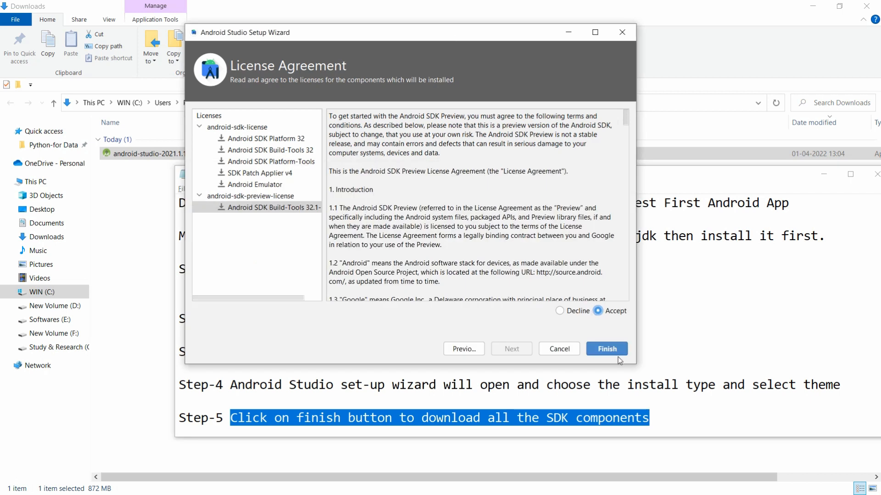
pyautogui.click(598, 351)
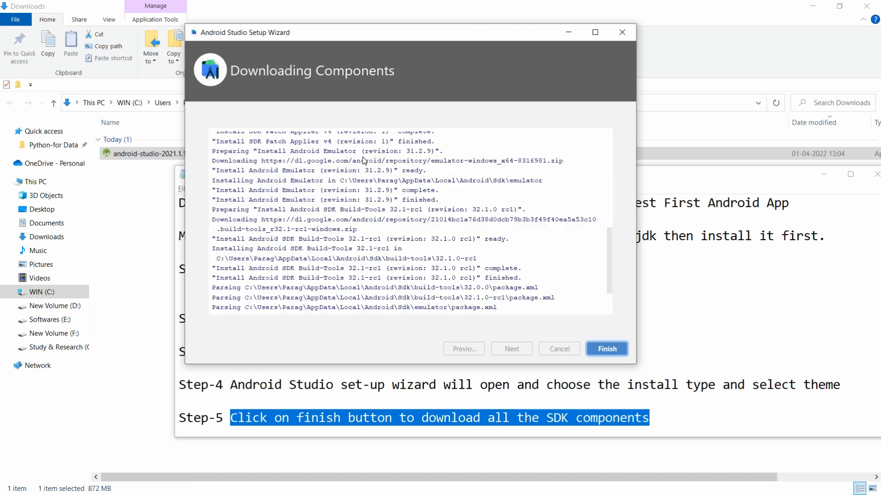
pyautogui.click(608, 351)
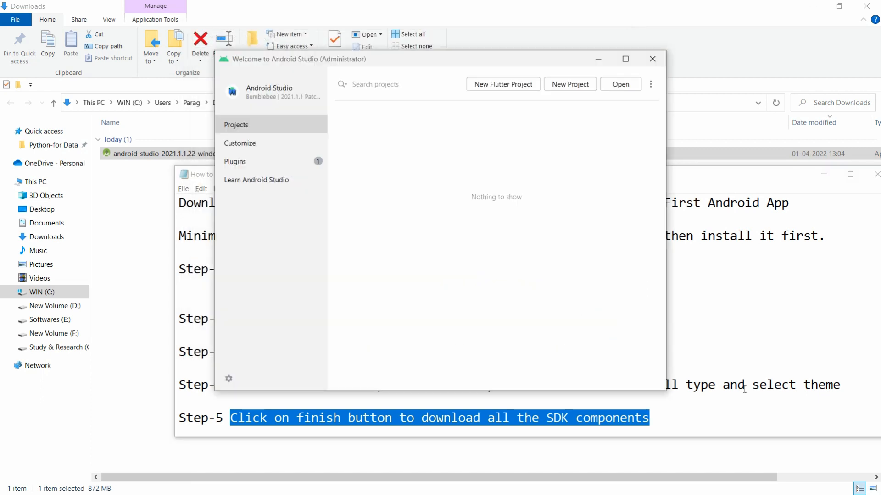
# Highlight the Step-6 line about starting a new project with an Empty Activity in the Notepad instructions.
pyautogui.scroll(-1, 741, 398)
pyautogui.click(740, 399)
pyautogui.hotkey('shift', 'Home')
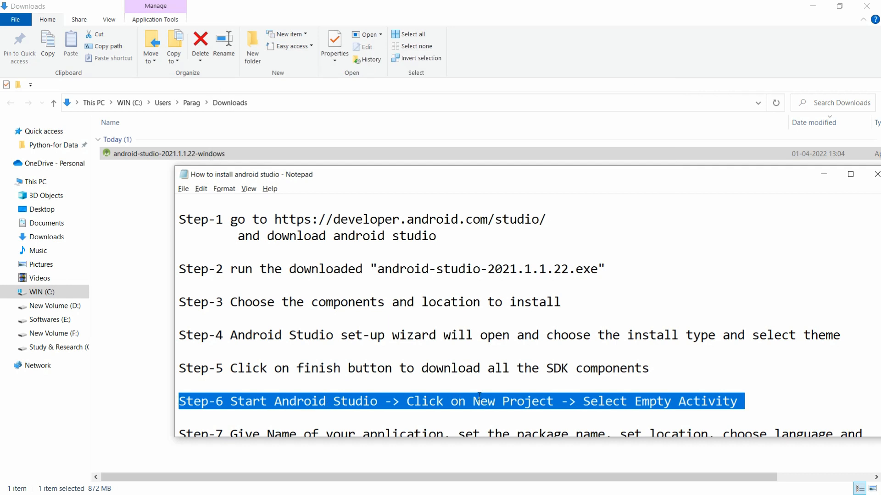
# Launch Android Studio and start a new project from the Empty Activity template.
pyautogui.press('super')
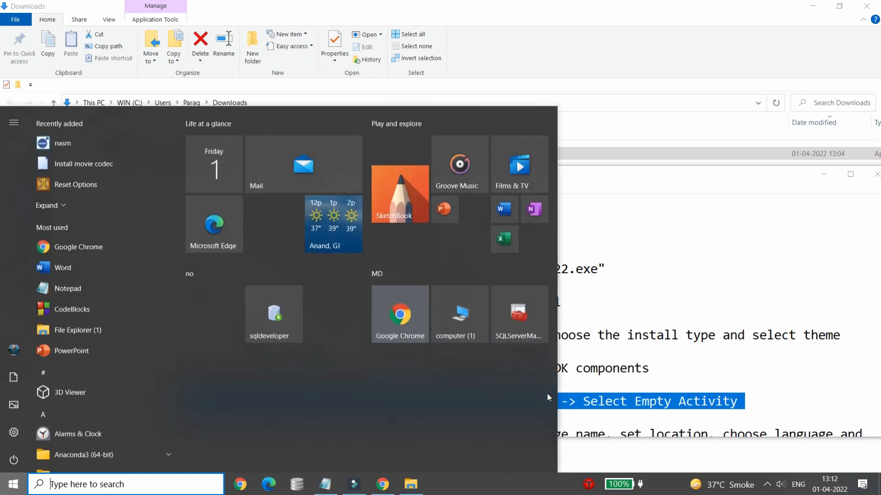
pyautogui.write('and')
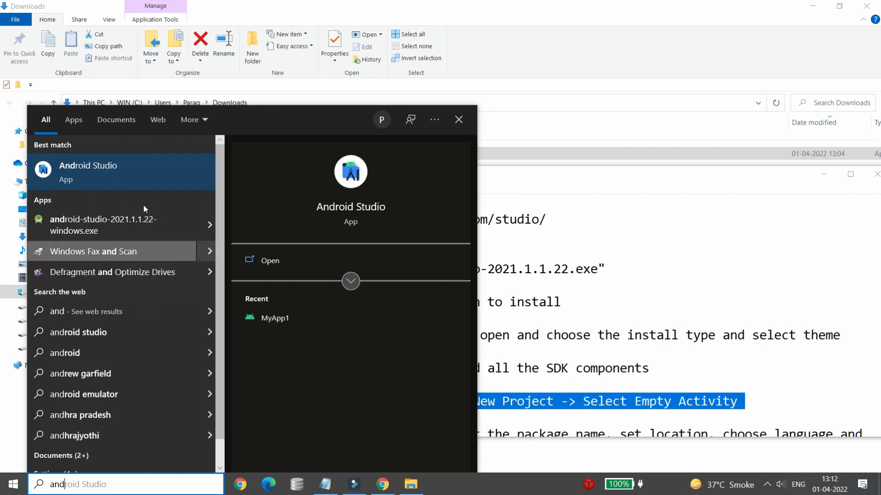
pyautogui.click(145, 164)
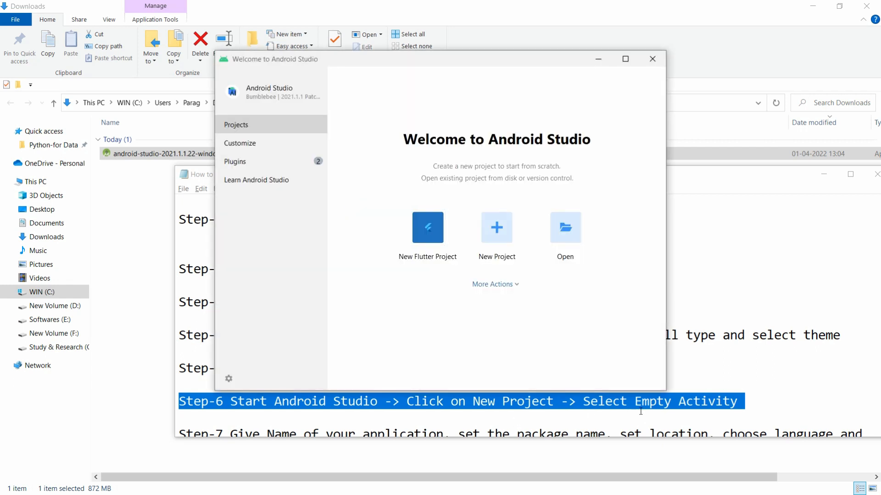
pyautogui.click(497, 243)
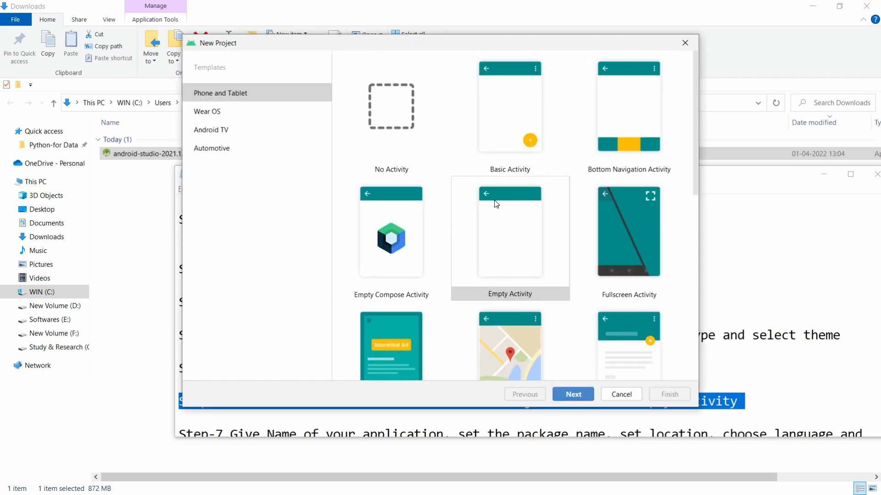
pyautogui.click(507, 246)
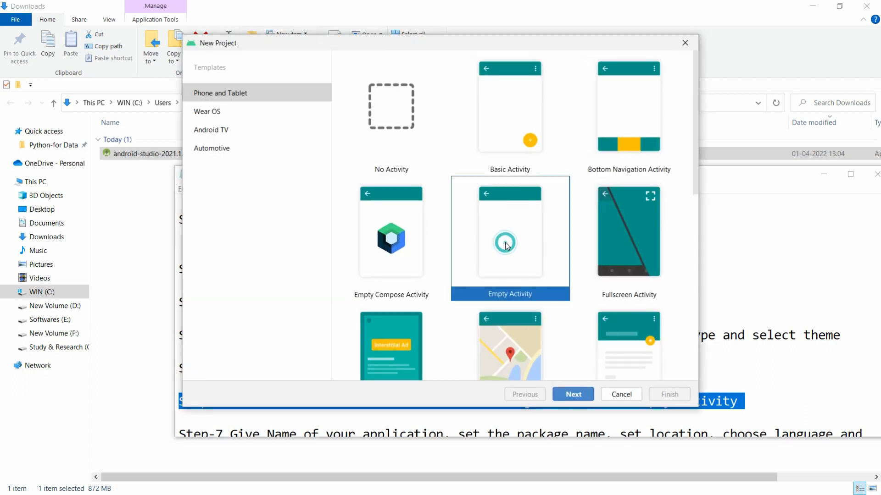
pyautogui.click(572, 395)
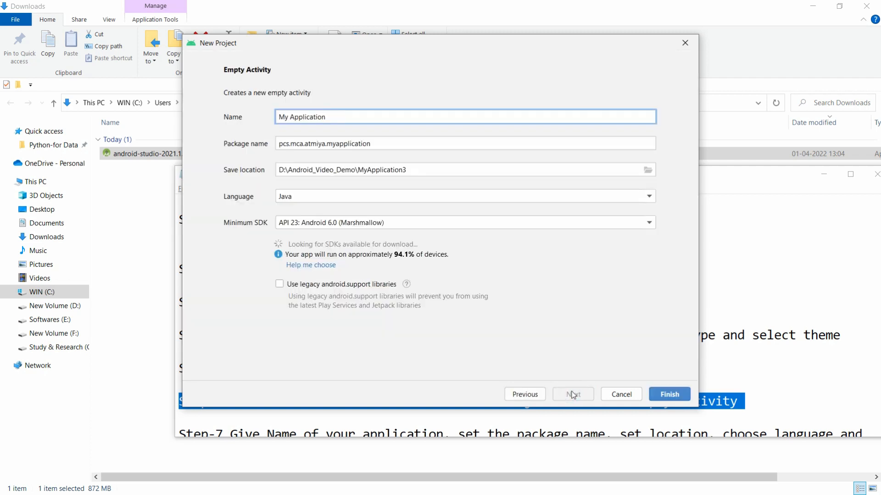
# Highlight the two-line Step-7 instruction about application name, package, location, language and minimum SDK in the Notepad file.
pyautogui.click(241, 422)
pyautogui.press('Down')
pyautogui.press('Down')
pyautogui.press('Down')
pyautogui.press('Up')
pyautogui.press('Up')
pyautogui.press('Down')
pyautogui.hotkey('shift', 'Up')
pyautogui.hotkey('shift', 'Up')
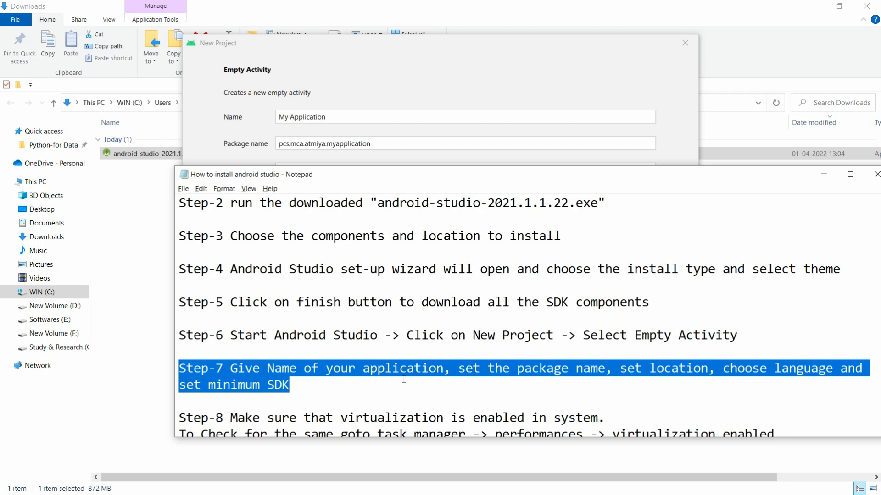
# Name the new Android Studio project "My First Android App".
pyautogui.click(344, 118)
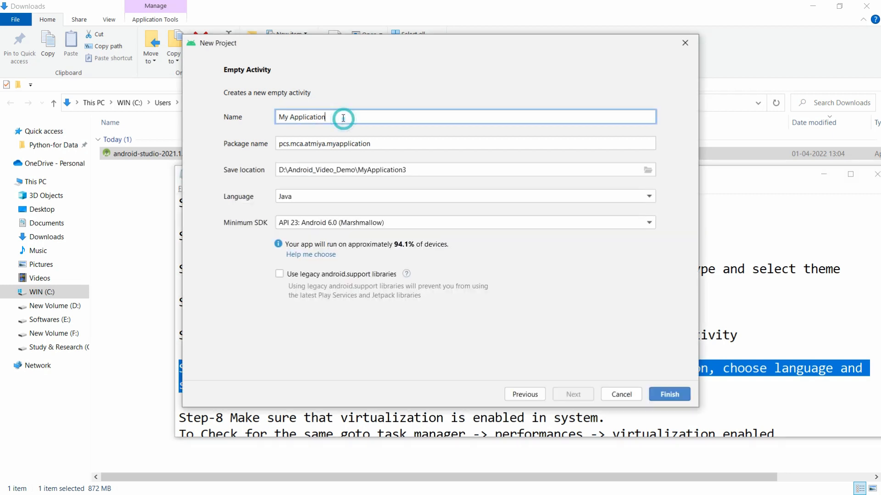
pyautogui.hotkey('ctrl', 'a')
pyautogui.press('BackSpace')
pyautogui.write('M')
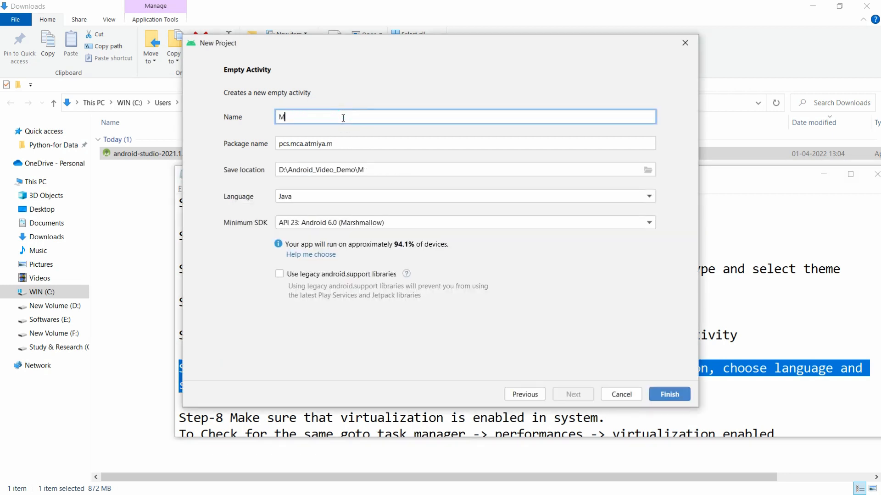
pyautogui.write('y First Android App')
# Set the package name to "com." followed by the developer's first name, and choose Kotlin as the language.
pyautogui.press('Tab')
pyautogui.hotkey('ctrl', 'a')
pyautogui.press('BackSpace')
pyautogui.write('com.p')
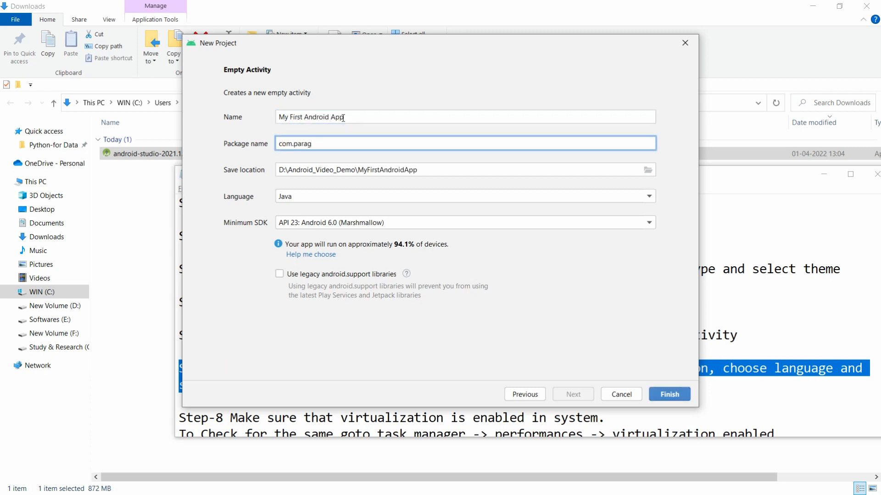
pyautogui.click(367, 194)
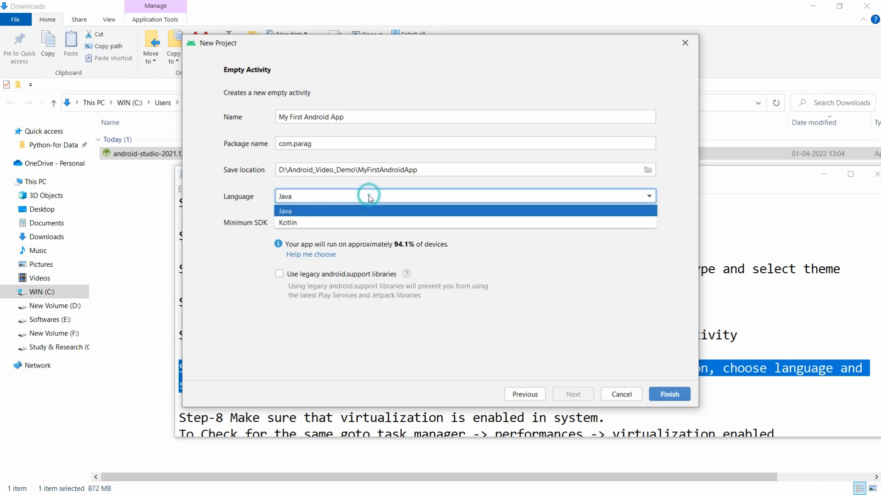
pyautogui.click(363, 222)
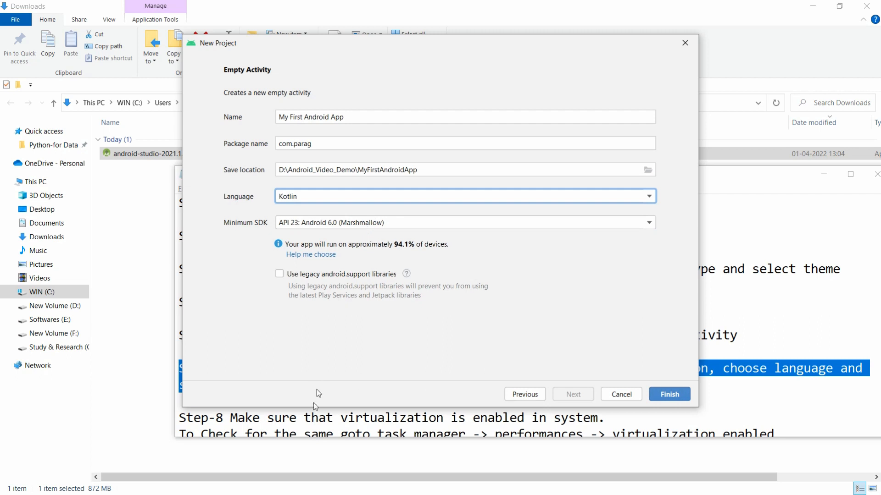
# Bring up the Notepad instructions, shift their window aside, and highlight the end of Step-7 from the package name to the minimum SDK.
pyautogui.click(313, 416)
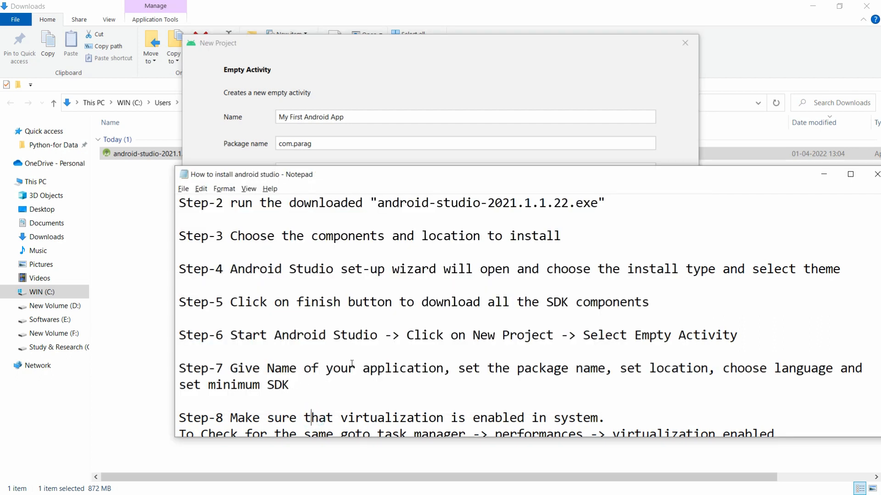
pyautogui.moveTo(354, 367); pyautogui.dragTo(465, 368)
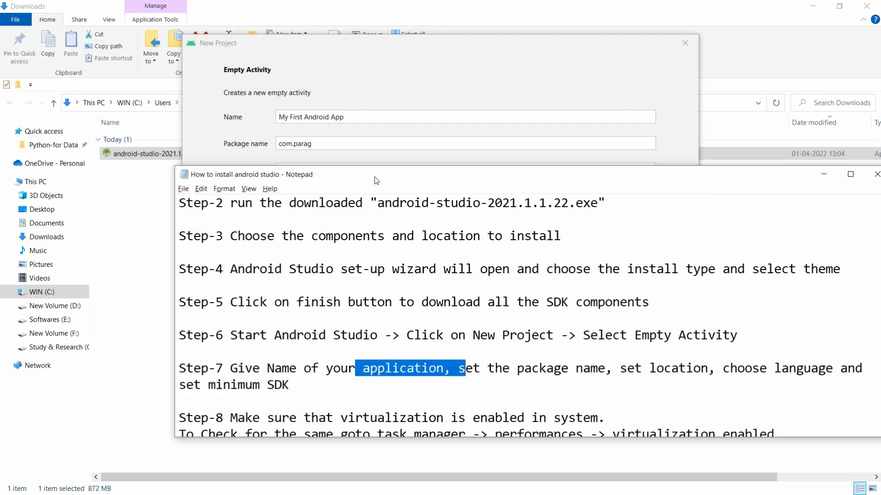
pyautogui.moveTo(370, 175); pyautogui.dragTo(248, 177)
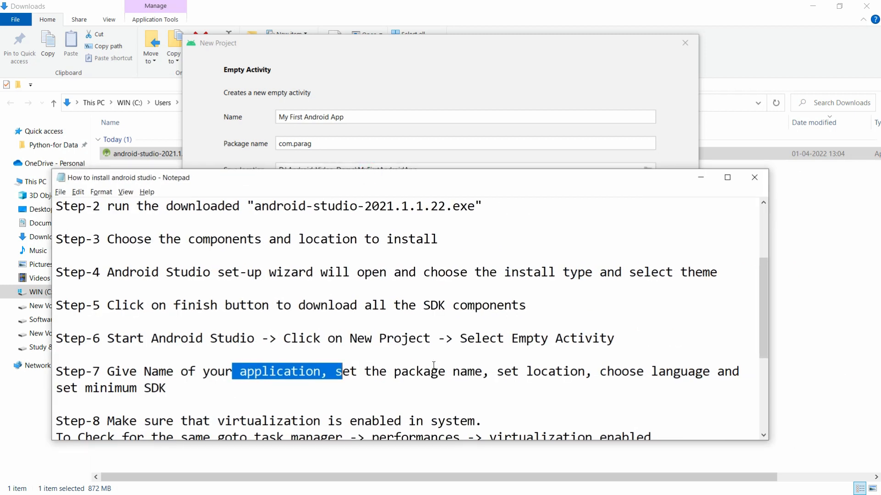
pyautogui.moveTo(446, 373); pyautogui.dragTo(497, 383)
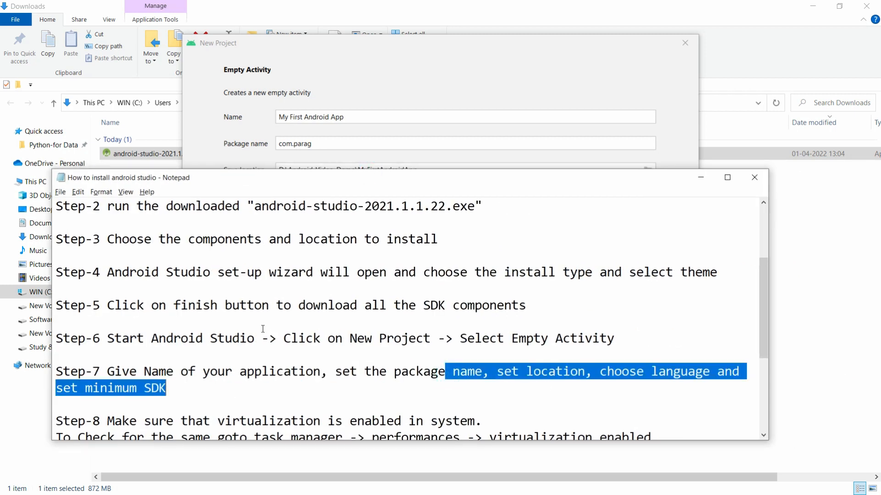
# Select API 23: Android 6.0 (Marshmallow) as minimum SDK, create the project, and dismiss the Tip of the Day.
pyautogui.click(333, 71)
pyautogui.click(318, 201)
pyautogui.click(324, 222)
pyautogui.click(335, 225)
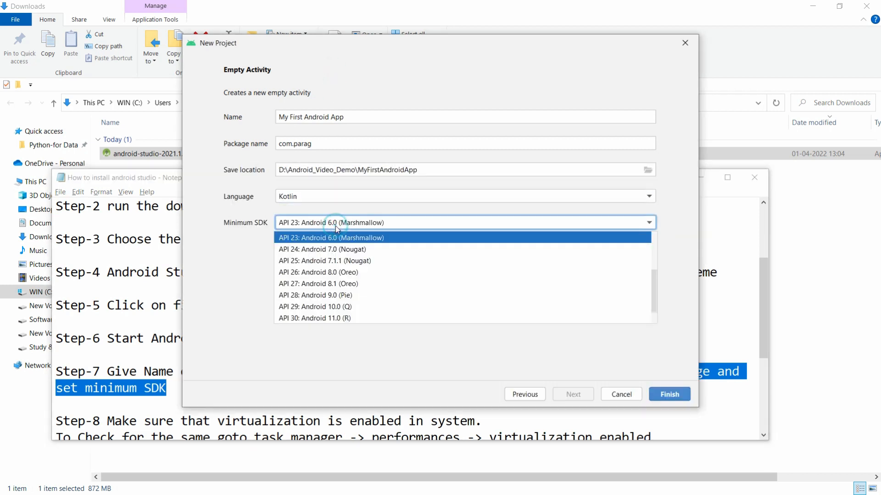
pyautogui.click(377, 239)
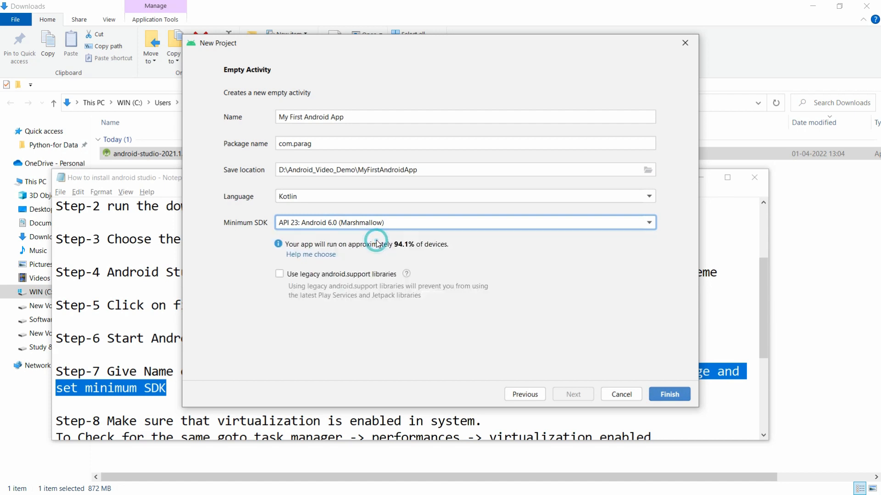
pyautogui.click(676, 396)
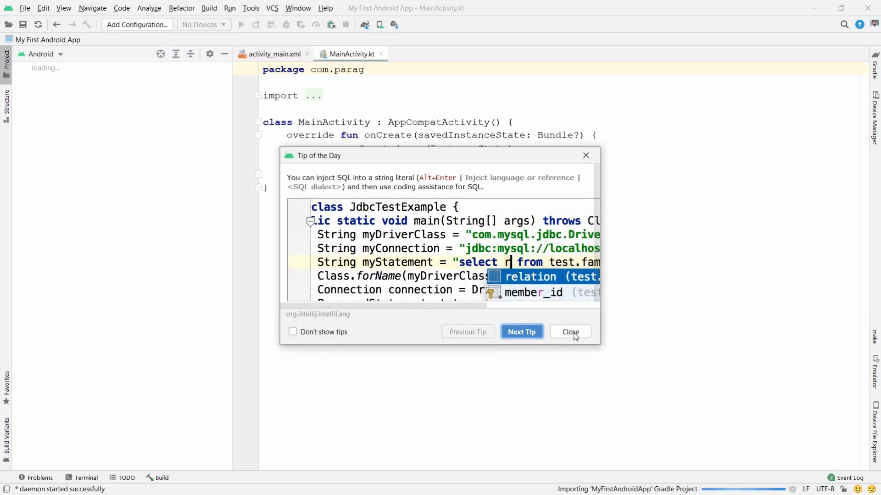
pyautogui.click(571, 333)
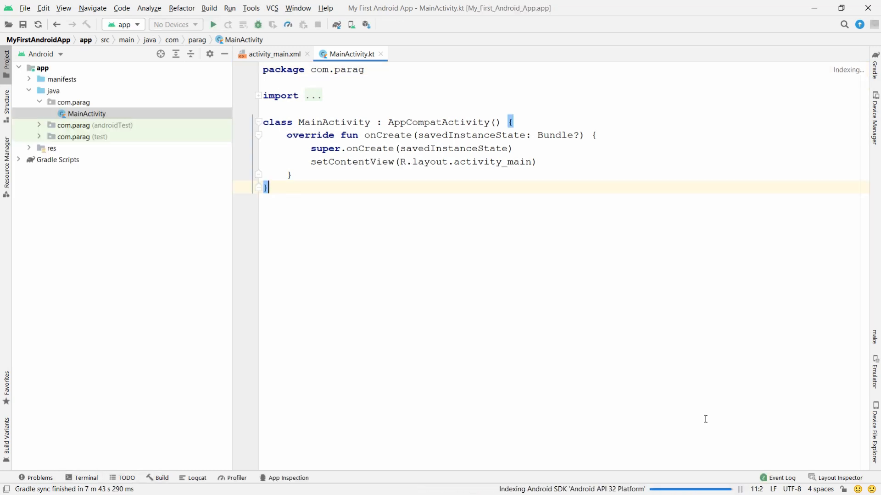
# Add the line "Once gradle build and sync finished you can create the Virtual Device" below Step-7 in Notepad and highlight it.
pyautogui.hotkey('alt', 'Tab')
pyautogui.click(246, 315)
pyautogui.press('Return')
pyautogui.press('Return')
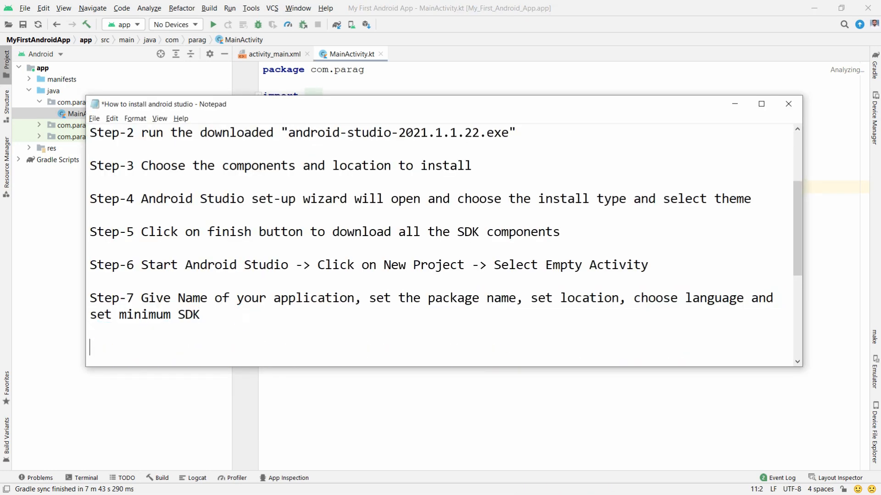
pyautogui.write('Once grad')
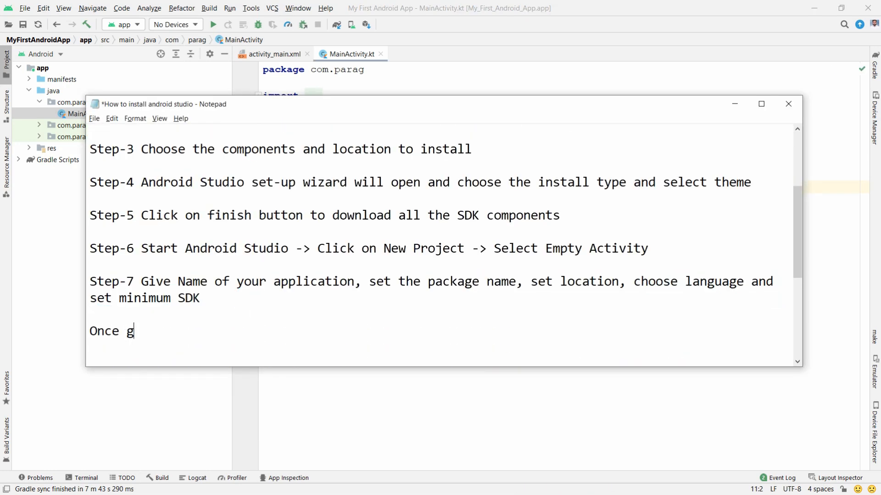
pyautogui.write('uild and sync finished you can crea')
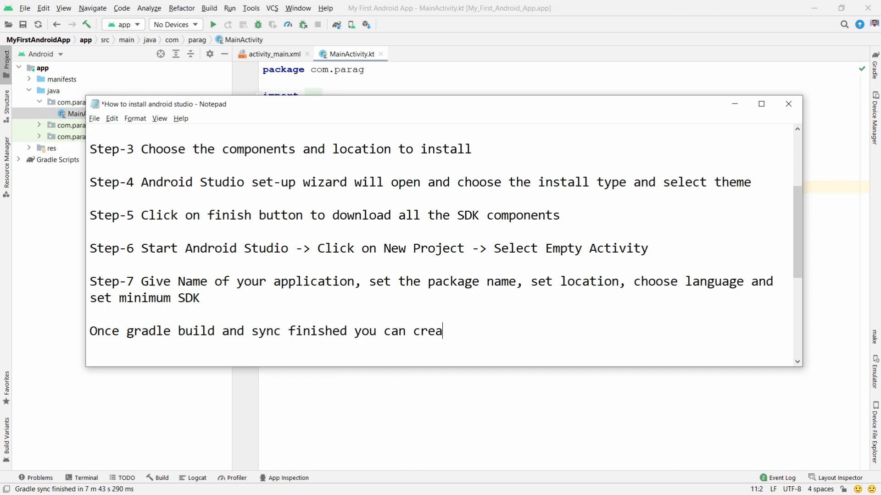
pyautogui.write('te the Virtual De')
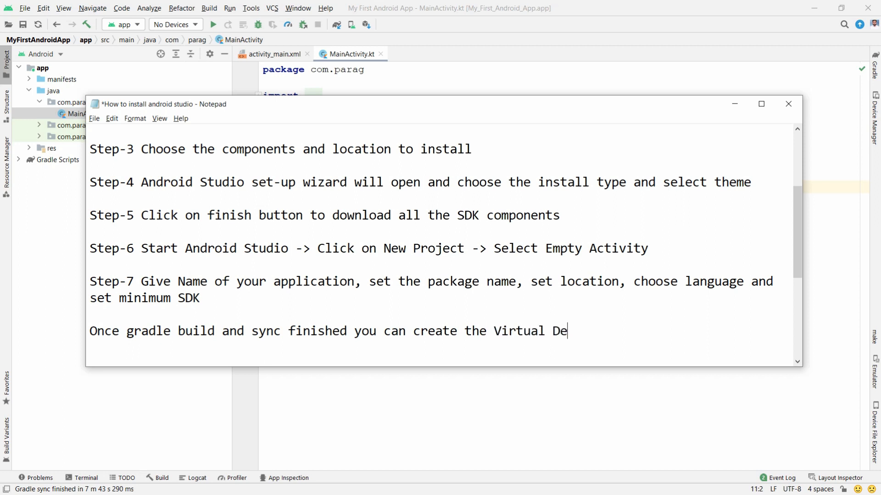
pyautogui.write('vice')
pyautogui.hotkey('shift', 'Home')
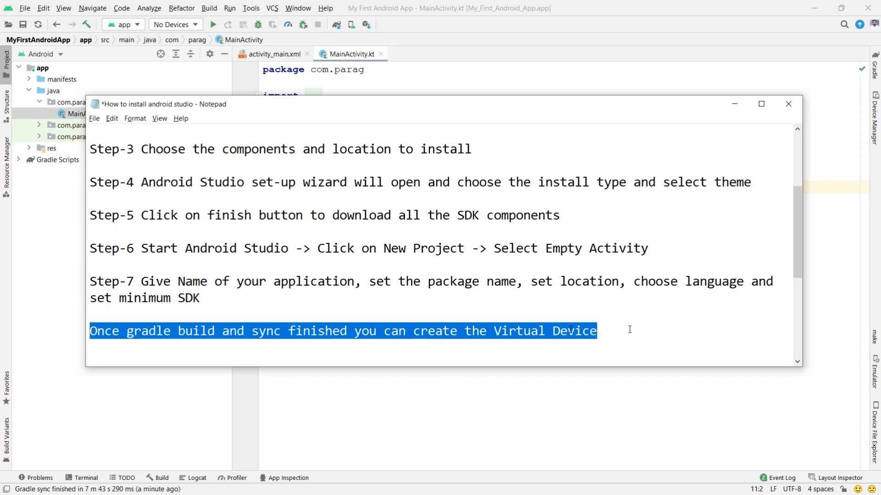
# Highlight the Step-8 lines about checking that virtualization is enabled in the system.
pyautogui.press('Down')
pyautogui.press('Down')
pyautogui.press('Down')
pyautogui.press('Down')
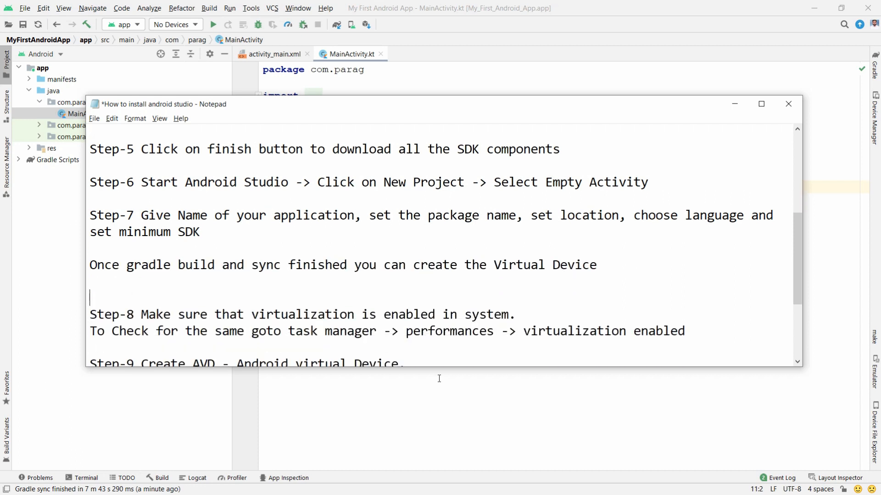
pyautogui.hotkey('shift', 'End')
pyautogui.hotkey('shift', 'Down')
pyautogui.hotkey('shift', 'Down')
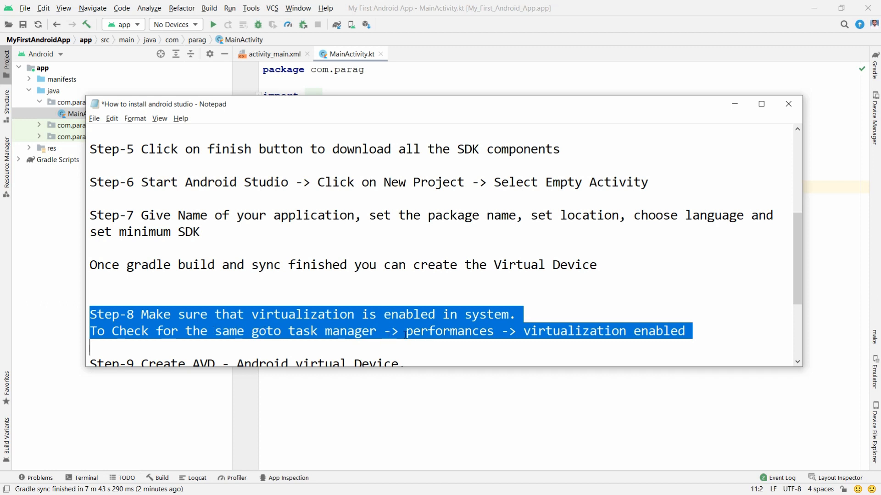
# Insert the line "press alt + ctrl + delete and" below the first line of Step-8 and highlight it.
pyautogui.click(530, 318)
pyautogui.press('Return')
pyautogui.write('press alt + ctrl + dele')
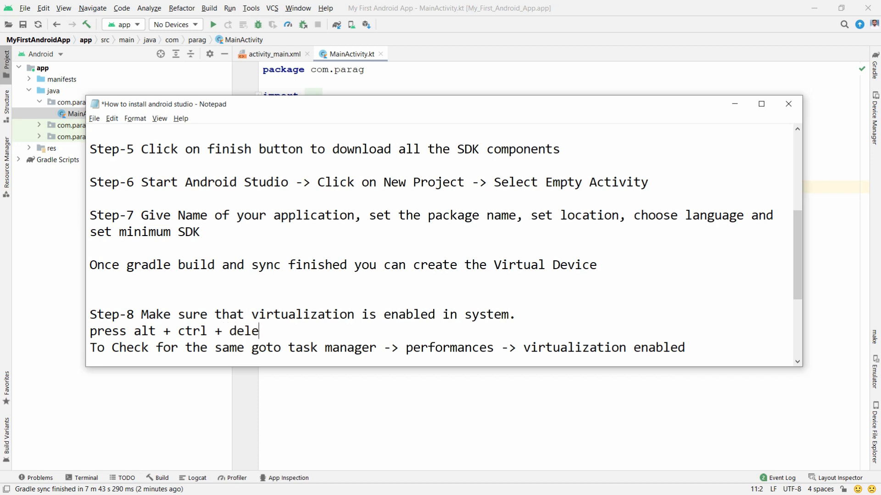
pyautogui.write('te and')
pyautogui.moveTo(257, 350); pyautogui.dragTo(370, 349)
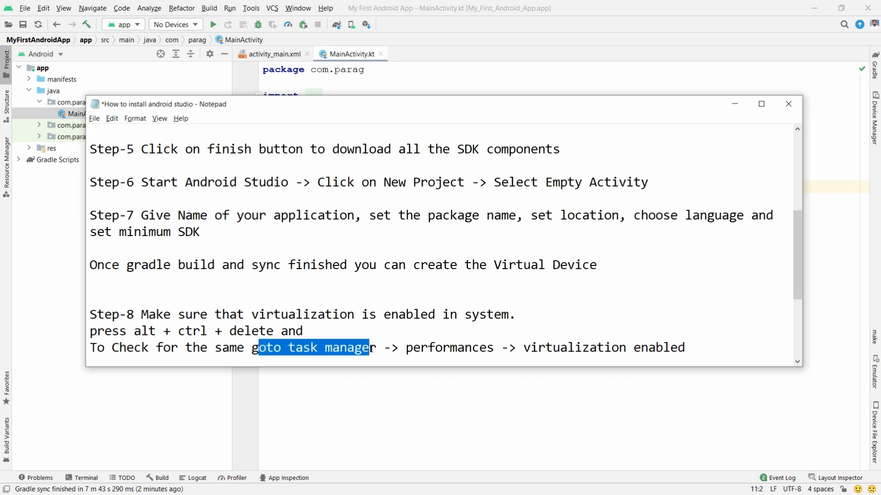
pyautogui.click(336, 324)
pyautogui.hotkey('shift', 'Home')
# Check the CPU's virtualization status in Task Manager's performance view, and close Task Manager.
pyautogui.hotkey('ctrl', 'shift', 'Escape')
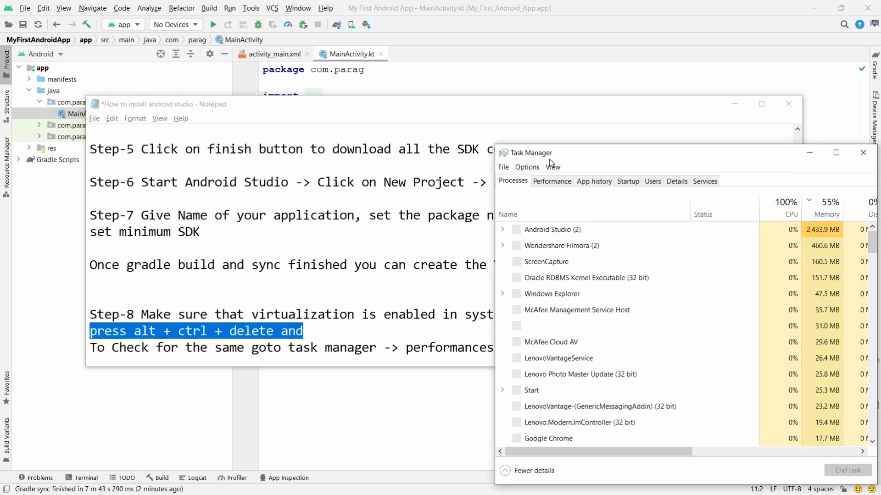
pyautogui.moveTo(562, 154); pyautogui.dragTo(287, 107)
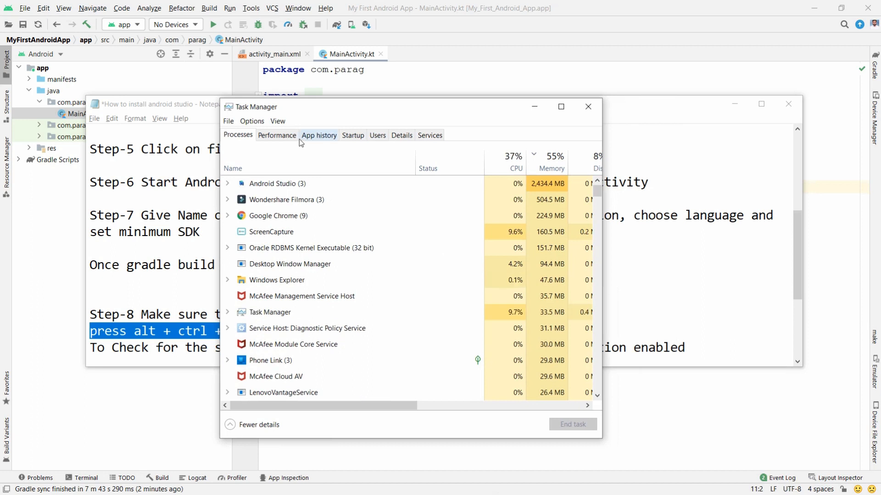
pyautogui.click(277, 135)
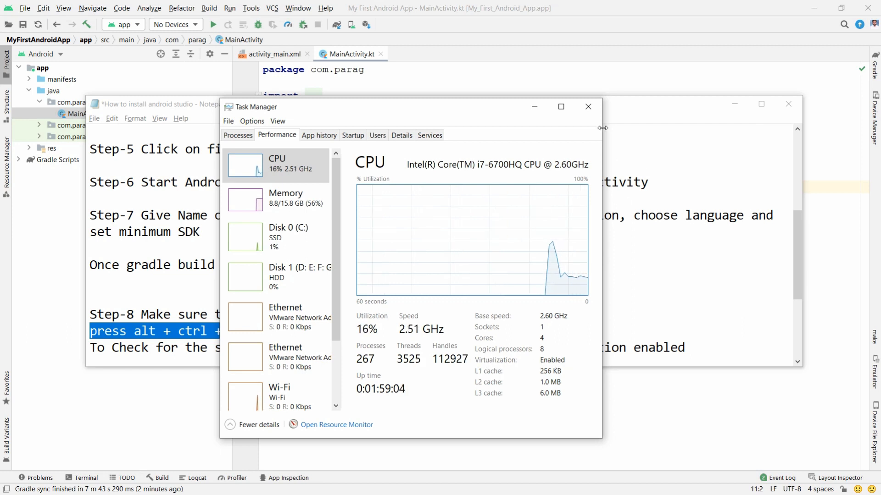
pyautogui.click(587, 107)
# Add "If virtualization is not enabled then goto BIOS and enabled the virtualization" at the end of Step-8, and highlight the Step-9 heading.
pyautogui.moveTo(201, 315); pyautogui.dragTo(518, 315)
pyautogui.moveTo(798, 252); pyautogui.dragTo(806, 297)
pyautogui.click(688, 231)
pyautogui.press('Return')
pyautogui.write('If virtualization is not enabled then goto BIOS and enabled the virt')
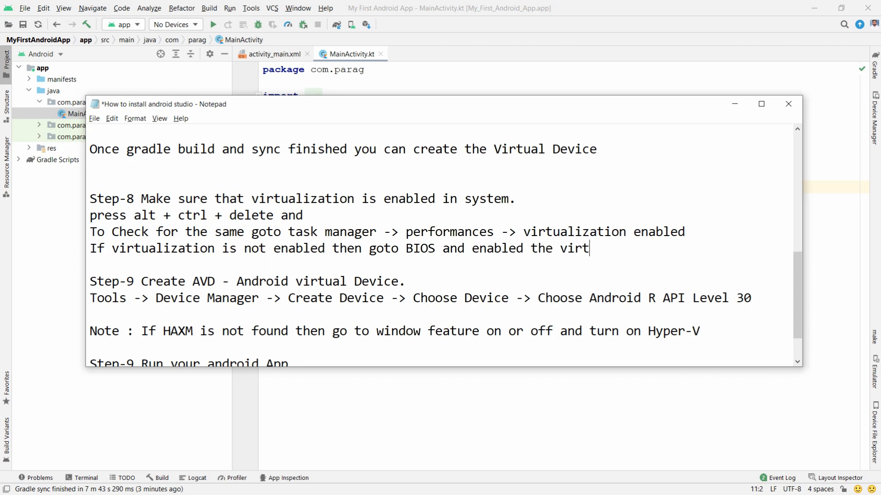
pyautogui.write('ualization')
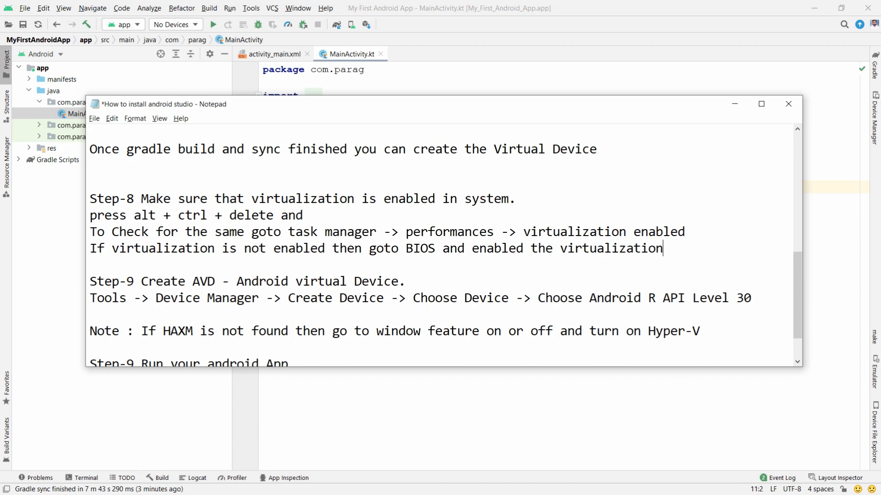
pyautogui.hotkey('shift', 'Down')
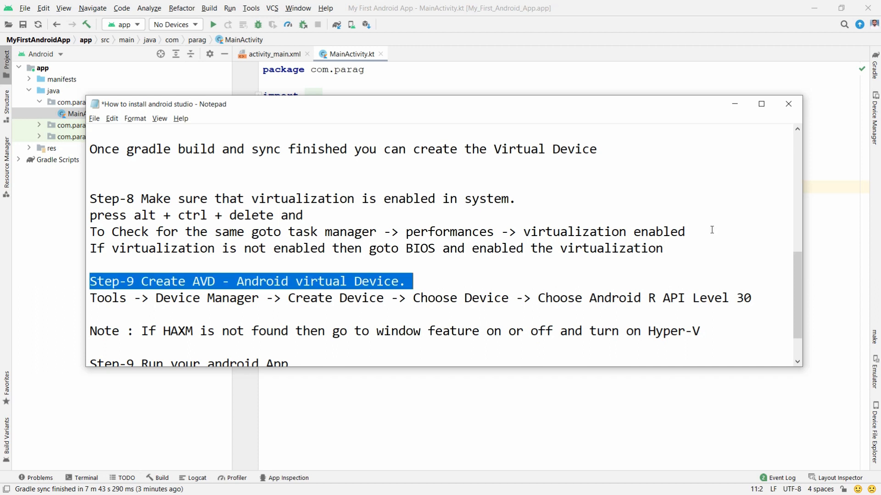
# In Android Studio, start creating a virtual device with the Pixel 2 phone definition and download the Android R (API level 30) system image.
pyautogui.hotkey('shift', 'Down')
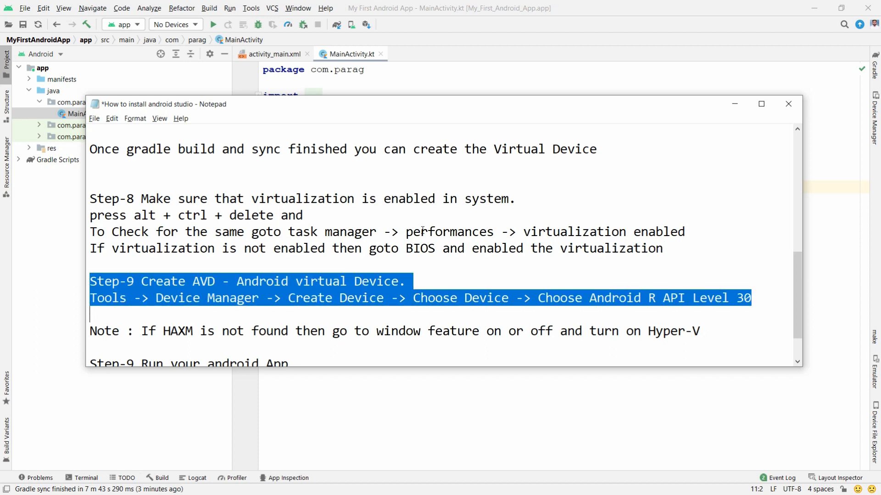
pyautogui.click(250, 8)
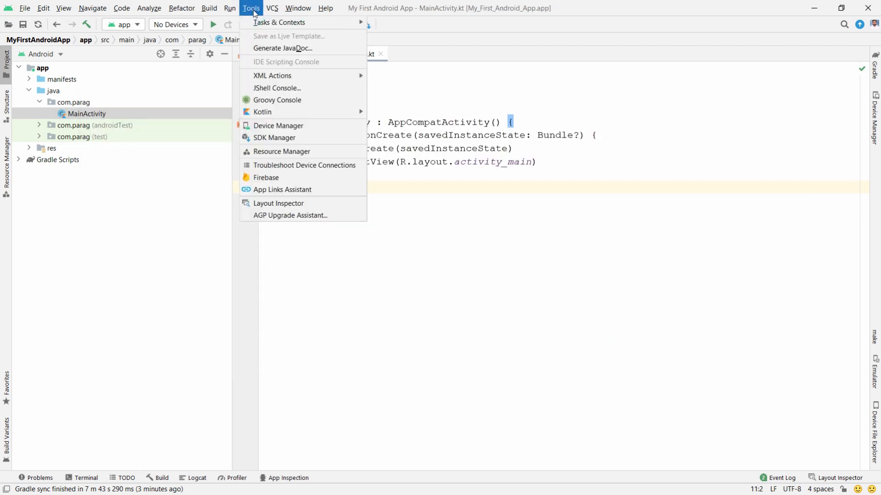
pyautogui.click(281, 127)
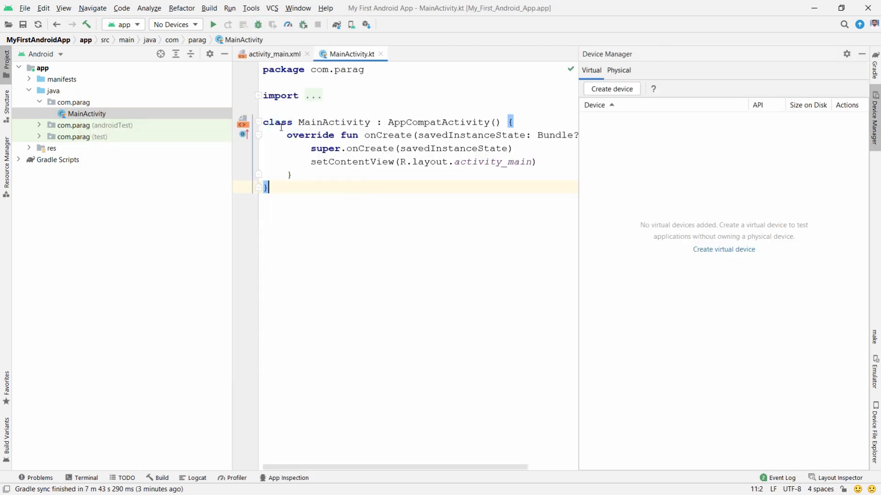
pyautogui.click(614, 92)
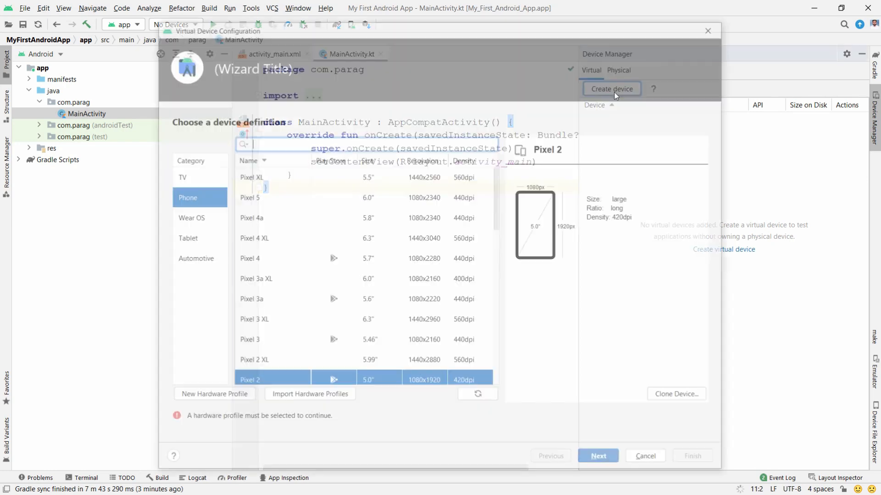
pyautogui.click(262, 384)
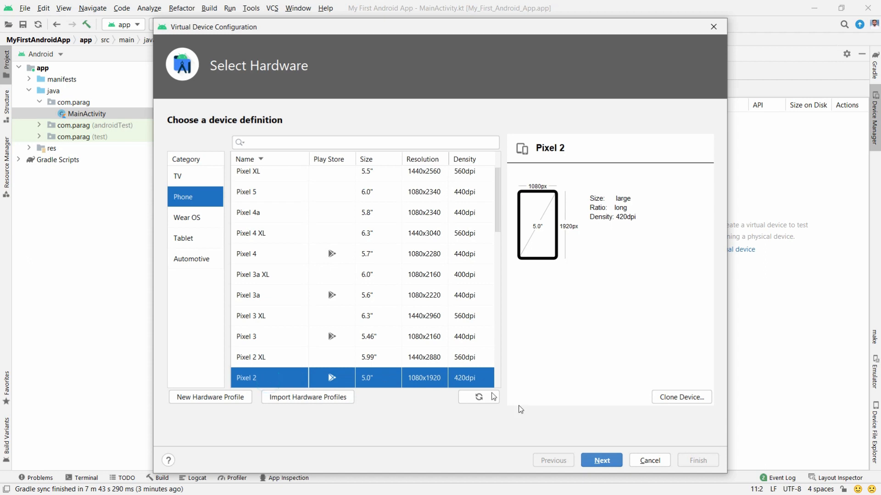
pyautogui.click(614, 464)
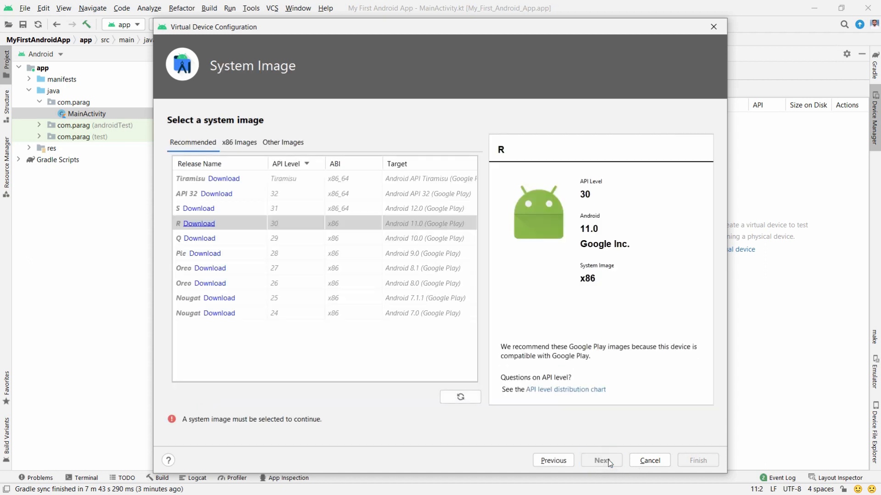
pyautogui.click(199, 224)
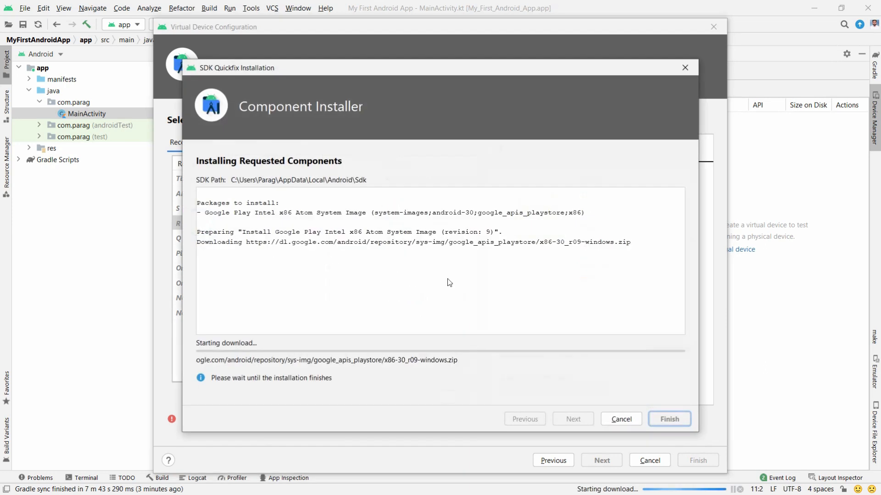
# In the Notepad instructions, append "and download the same." to the Create AVD line, highlight that Step-9 section, and minimize Notepad.
pyautogui.hotkey('alt', 'Tab')
pyautogui.click(221, 353)
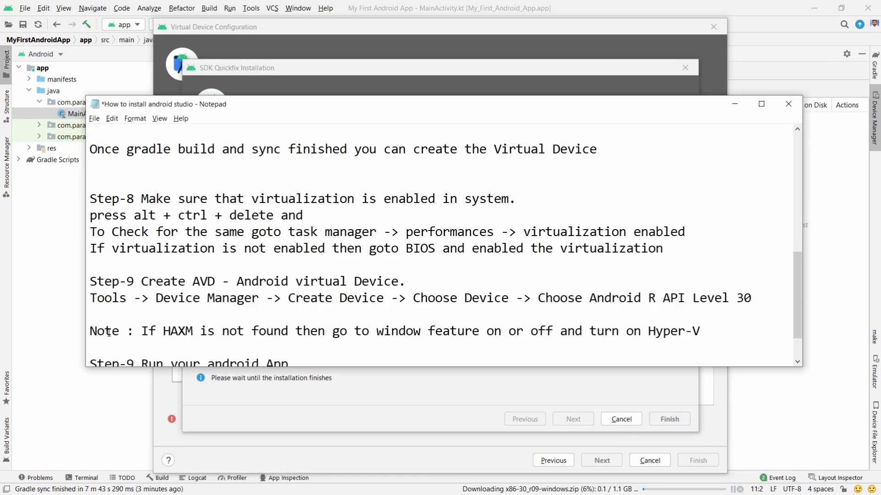
pyautogui.moveTo(118, 330); pyautogui.dragTo(701, 333)
pyautogui.moveTo(537, 298); pyautogui.dragTo(758, 294)
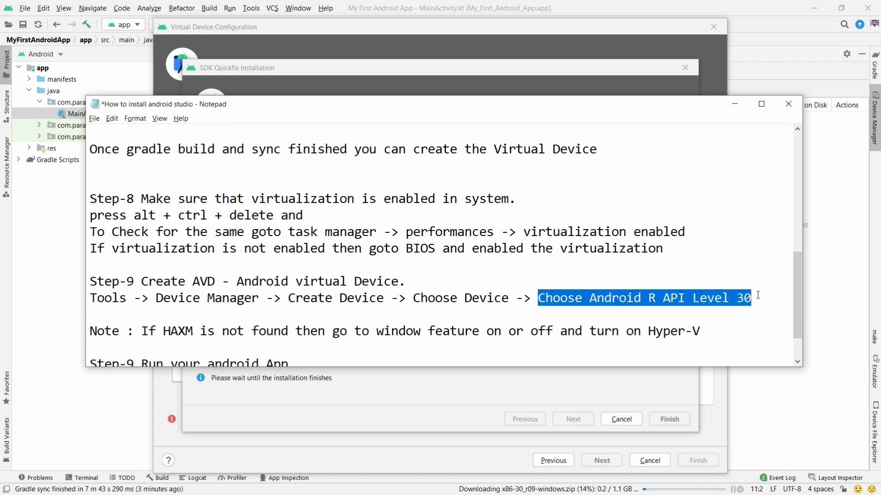
pyautogui.click(757, 295)
pyautogui.write('and download the')
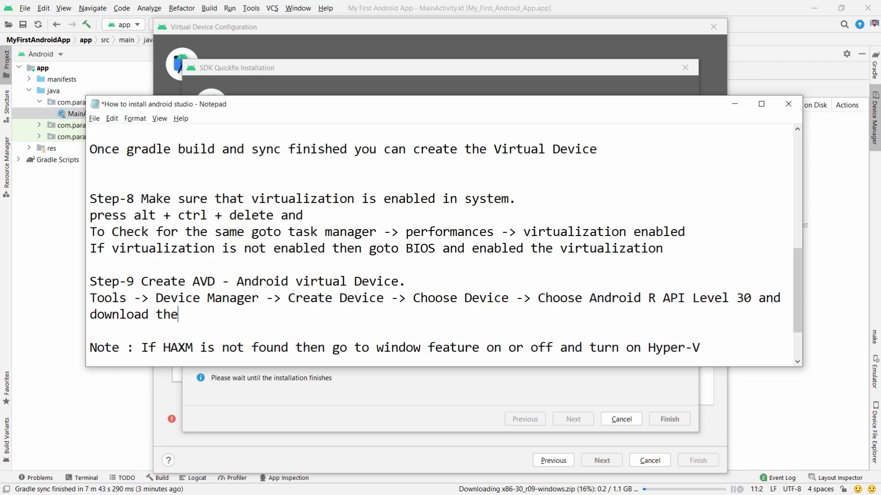
pyautogui.write(' same.')
pyautogui.hotkey('shift', 'Up')
pyautogui.hotkey('shift', 'Up')
pyautogui.hotkey('shift', 'Up')
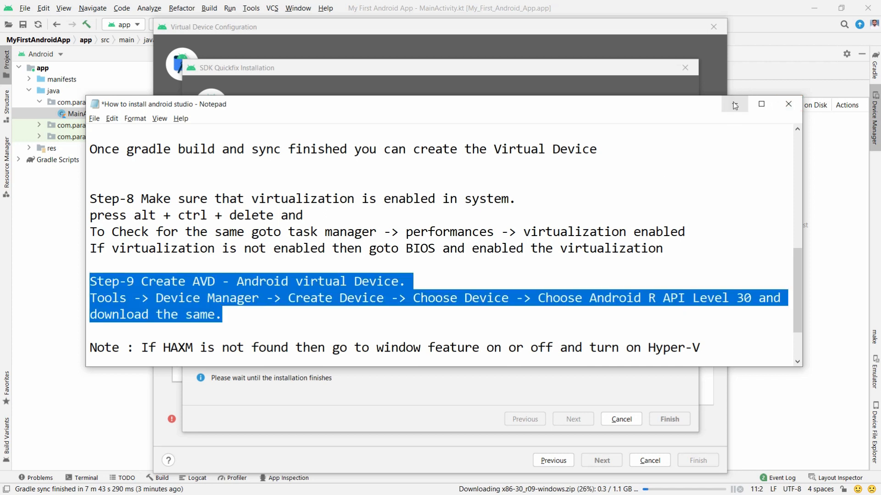
pyautogui.click(733, 104)
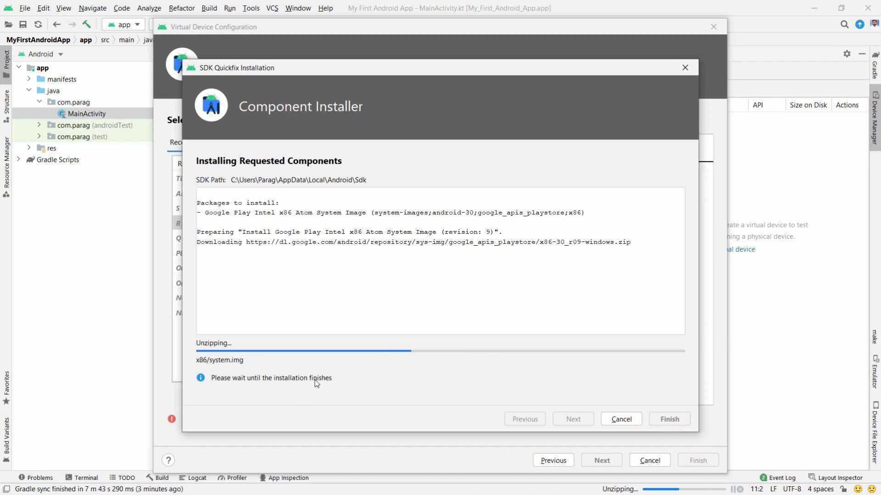
# Finish the system image installation, create the Pixel 2 virtual device with the R image and default configuration, and close the Device Manager.
pyautogui.click(677, 423)
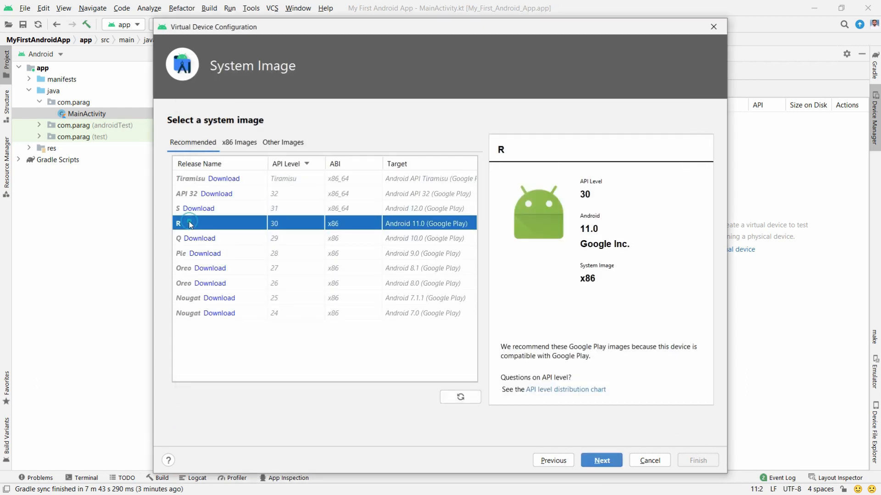
pyautogui.click(602, 461)
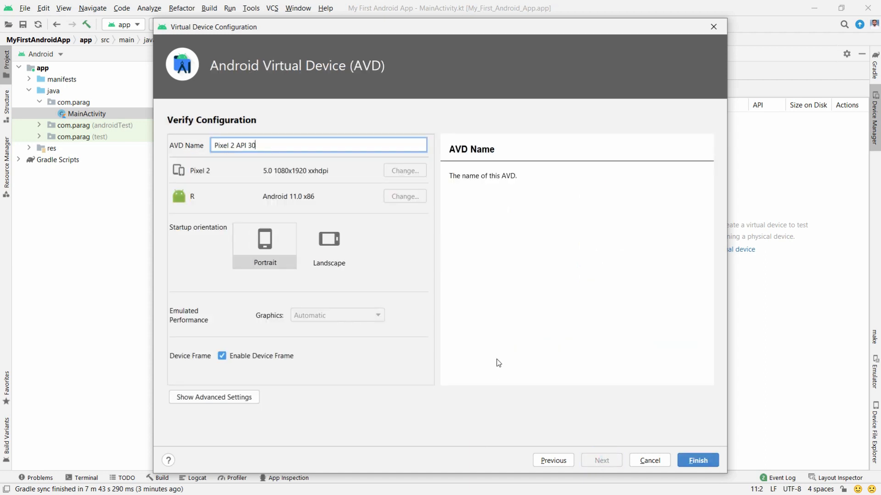
pyautogui.click(700, 465)
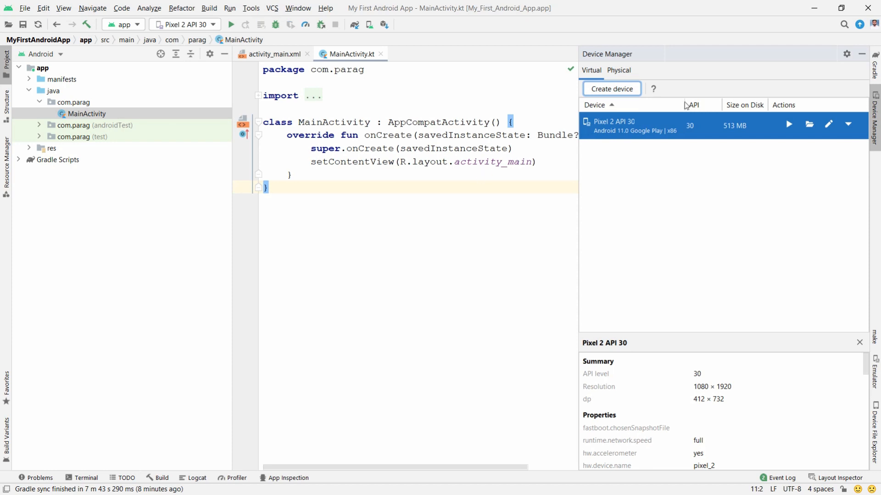
pyautogui.click(861, 57)
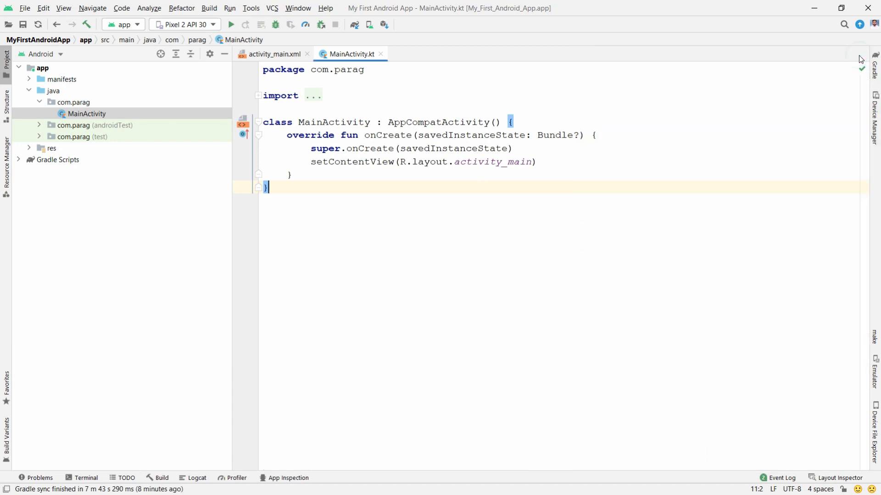
# Highlight the "Step-9 Run your android App" line in Notepad, and run the app on the Pixel 2 API 30 device in Android Studio.
pyautogui.hotkey('alt', 'Tab')
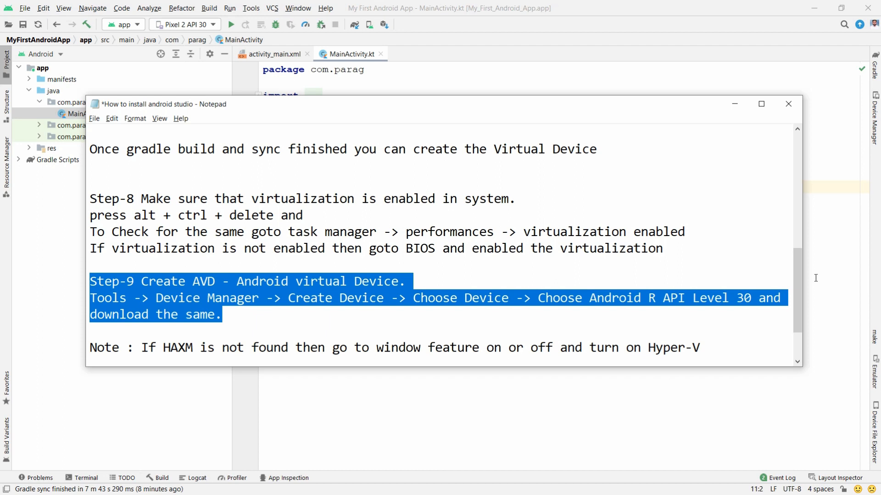
pyautogui.moveTo(797, 271); pyautogui.dragTo(794, 311)
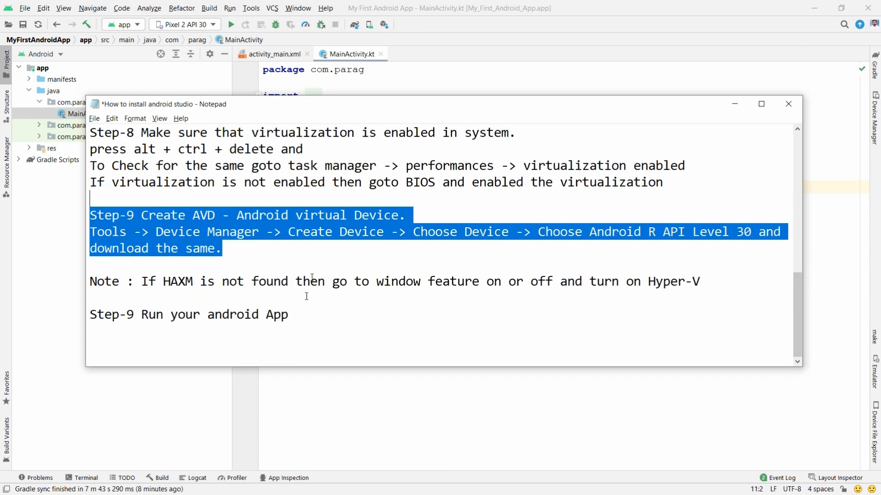
pyautogui.click(305, 316)
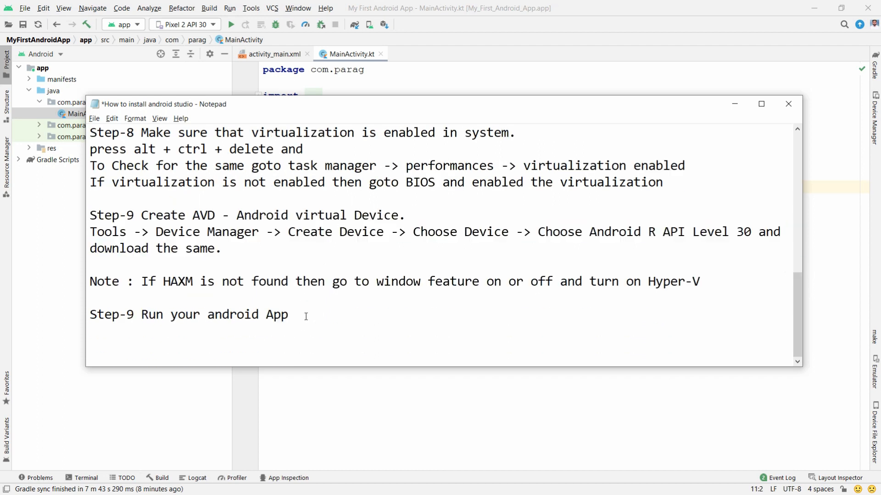
pyautogui.hotkey('shift', 'Home')
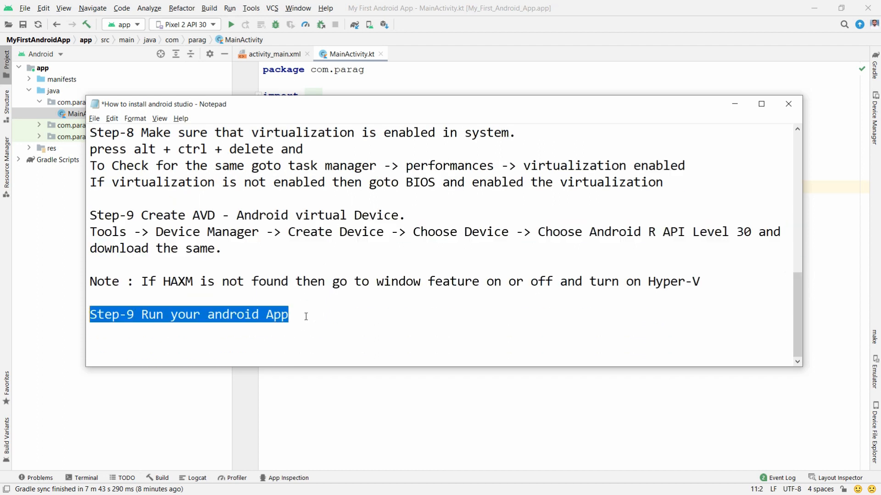
pyautogui.click(735, 105)
pyautogui.click(233, 26)
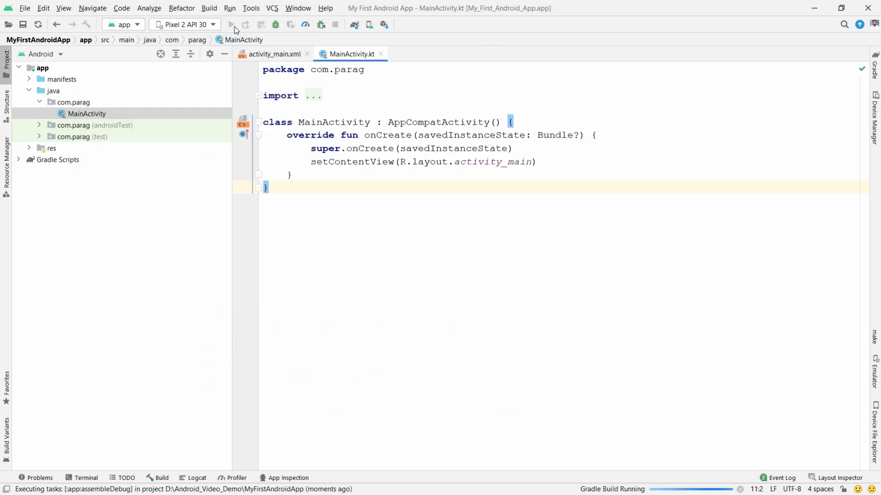
# Add the line "Wait for gradle build running" below the run-app step in Notepad, and minimize Notepad.
pyautogui.hotkey('alt', 'Tab')
pyautogui.write('Wa')
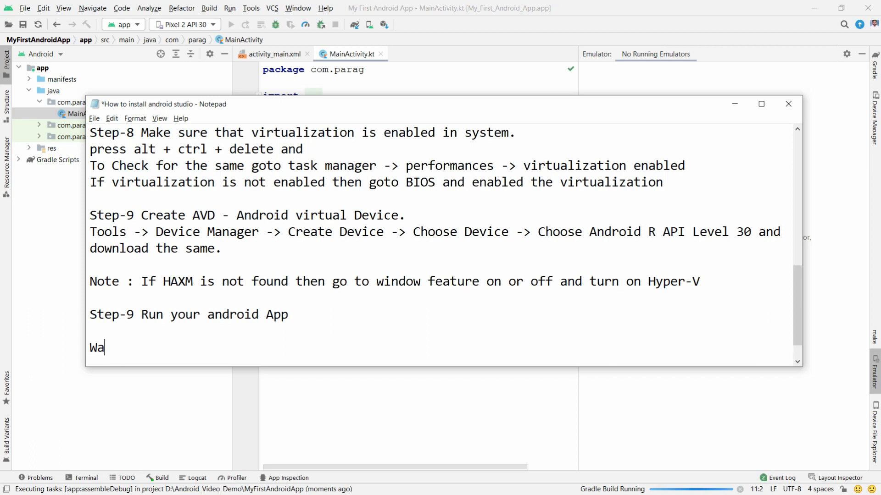
pyautogui.write('it for grad')
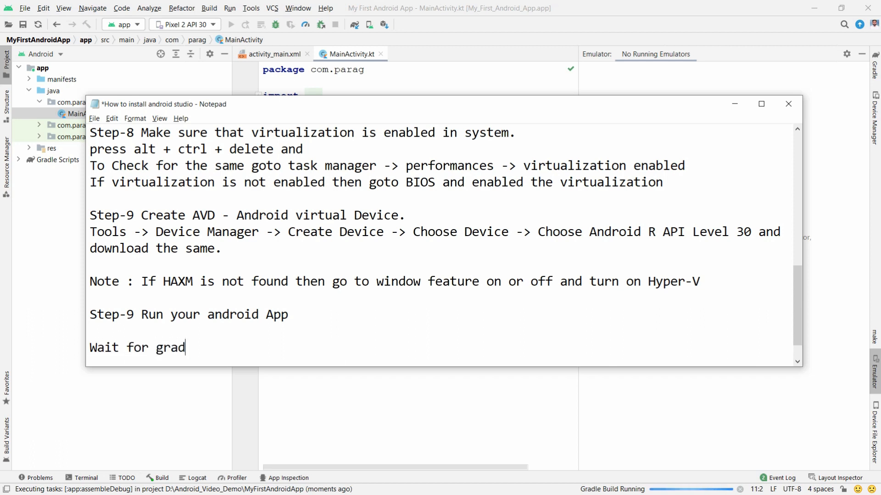
pyautogui.write('le build running')
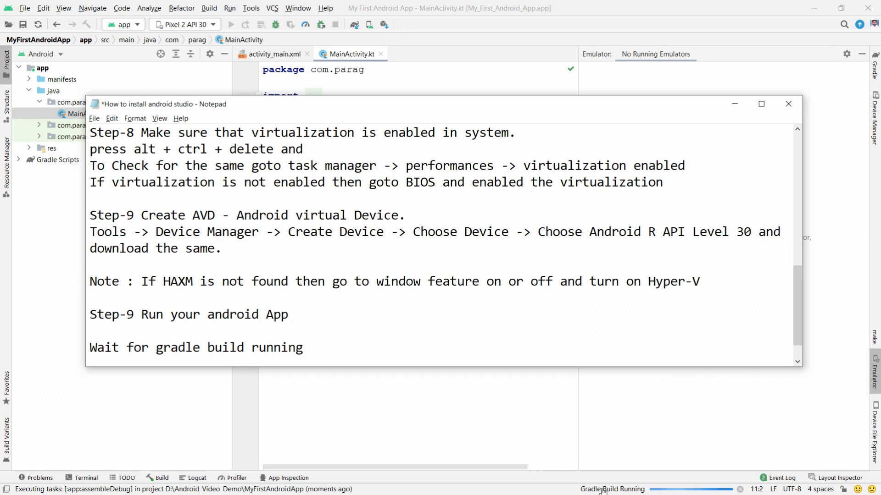
pyautogui.click(730, 102)
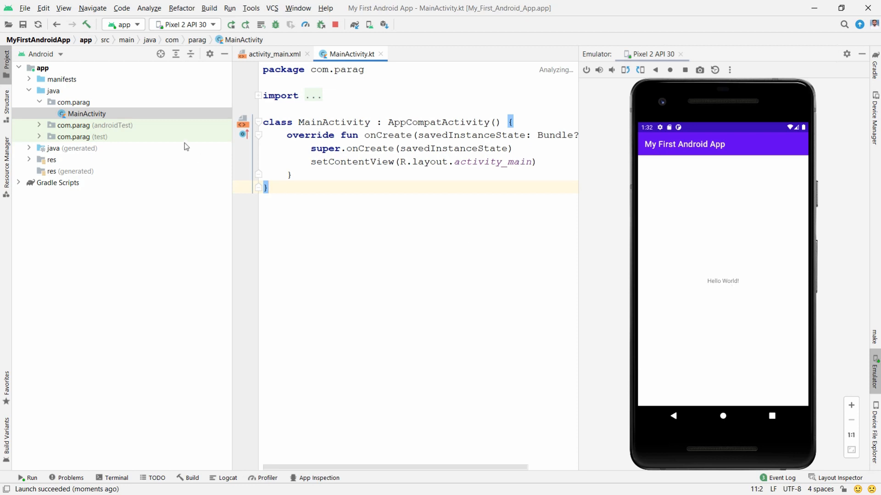
# Show activity_main.xml in split code and design view with the project tree hidden.
pyautogui.click(266, 56)
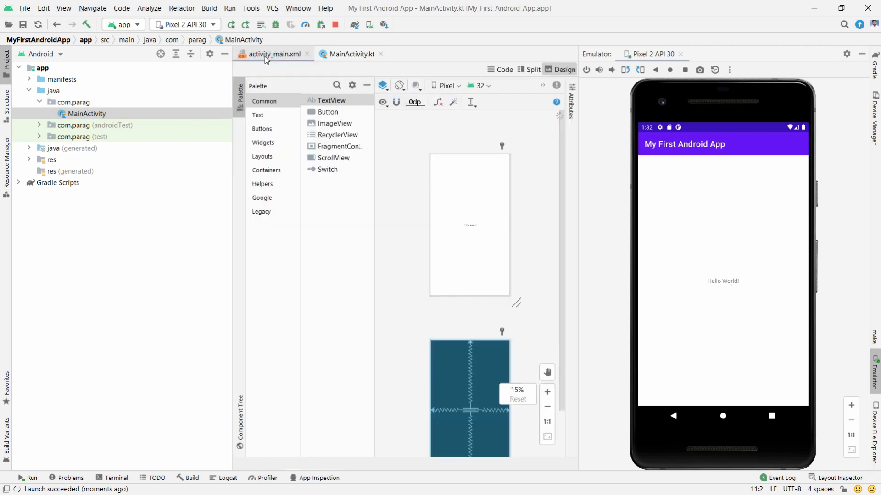
pyautogui.click(225, 56)
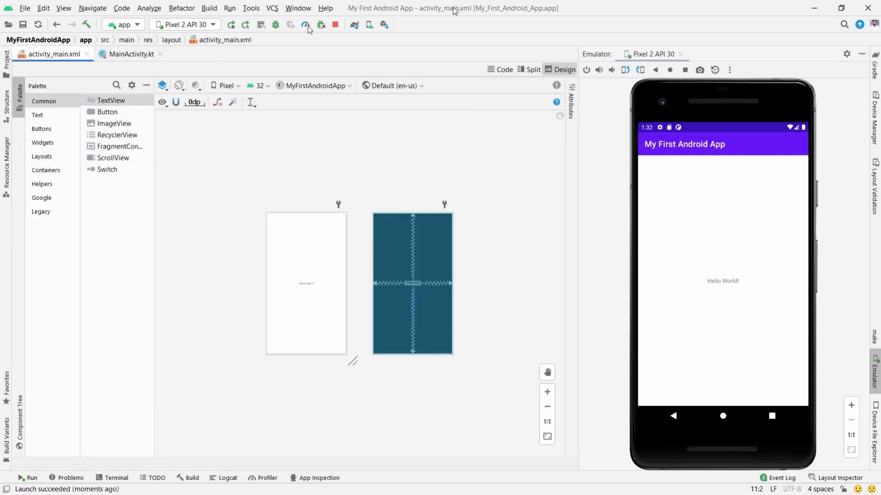
pyautogui.click(531, 70)
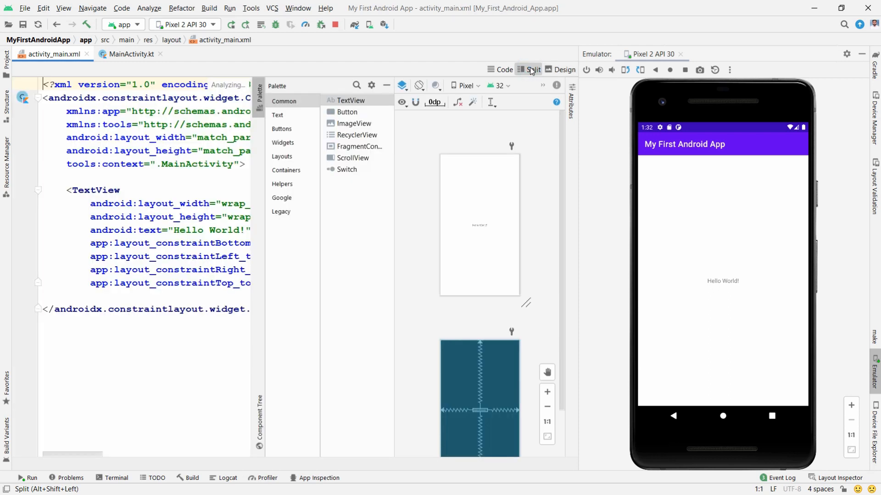
# Widen the XML code pane and change the TextView's text to "Hello World\n" followed by the author's title and full name.
pyautogui.click(202, 234)
pyautogui.click(245, 231)
pyautogui.press('BackSpace')
pyautogui.moveTo(250, 260); pyautogui.dragTo(321, 265)
pyautogui.write('\\n')
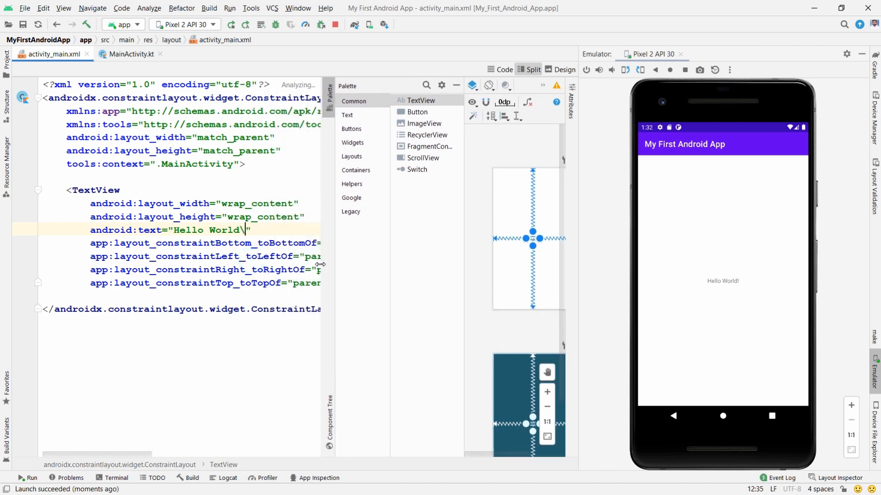
pyautogui.press('BackSpace')
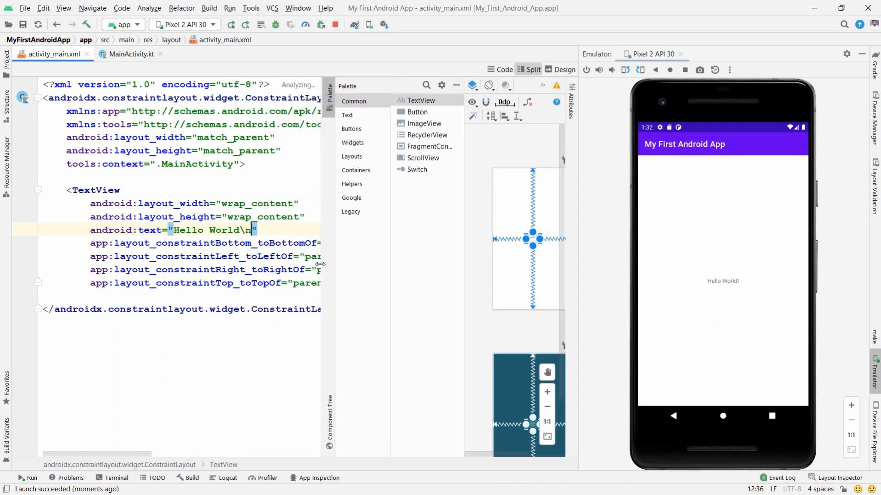
pyautogui.write('Dr. Parag Shukla')
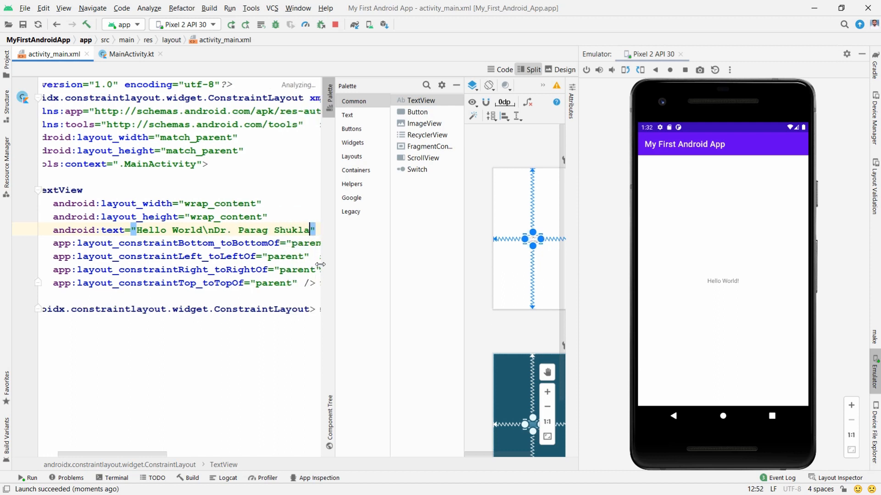
# Add an android:textSize attribute of 30sp to the TextView, on a new line below its text attribute.
pyautogui.press('Return')
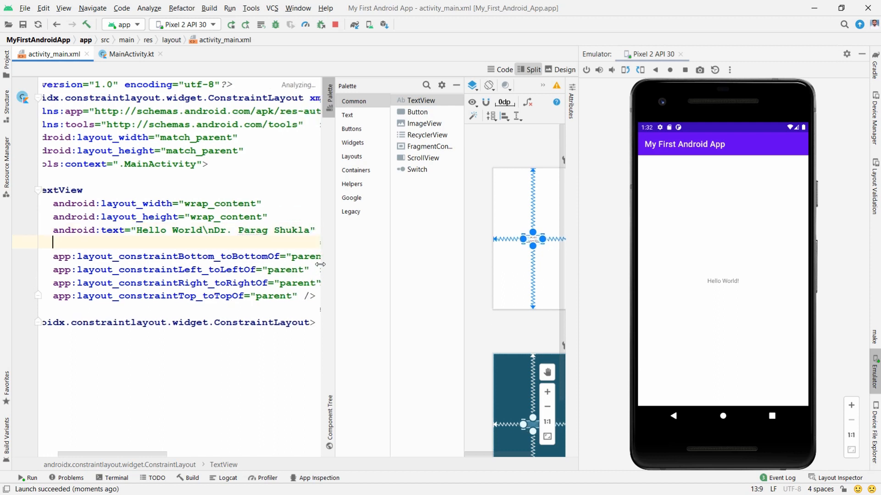
pyautogui.write('textsi')
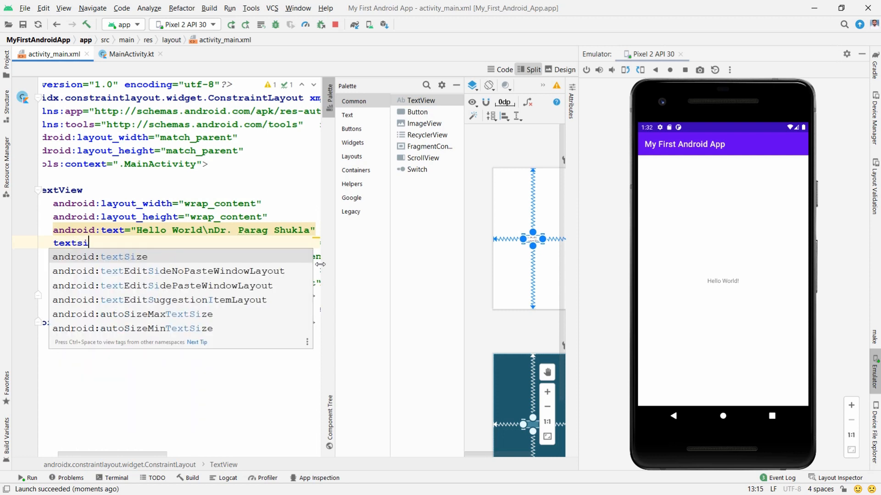
pyautogui.press('Return')
pyautogui.write('30sp')
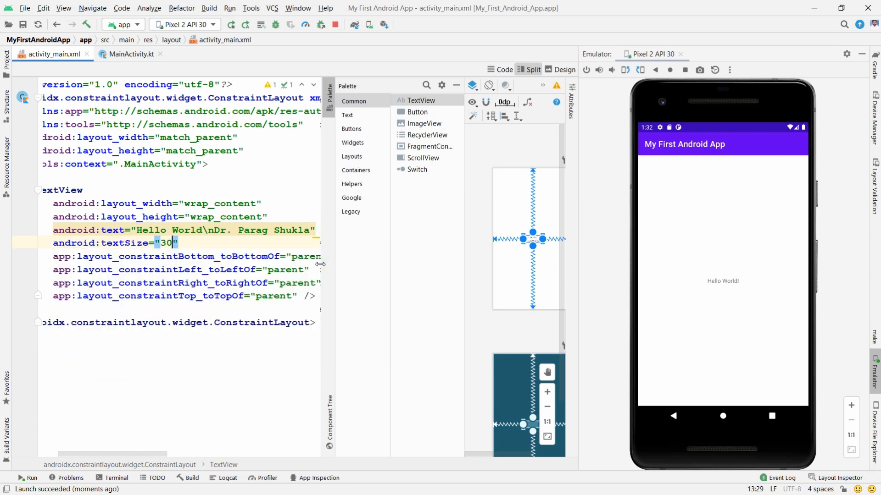
pyautogui.press('End')
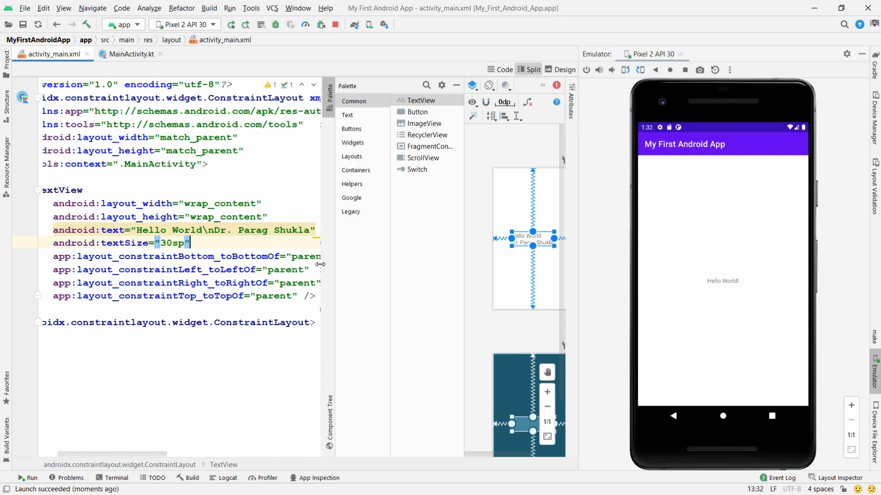
# Add an android:textColor attribute of #00f to the TextView, on a new line below its text size.
pyautogui.press('Return')
pyautogui.write('textcol')
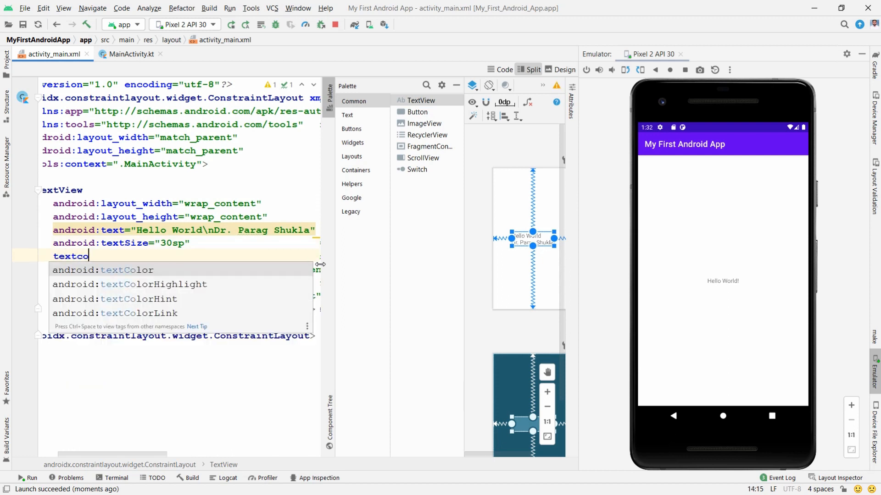
pyautogui.press('Return')
pyautogui.write('#00f')
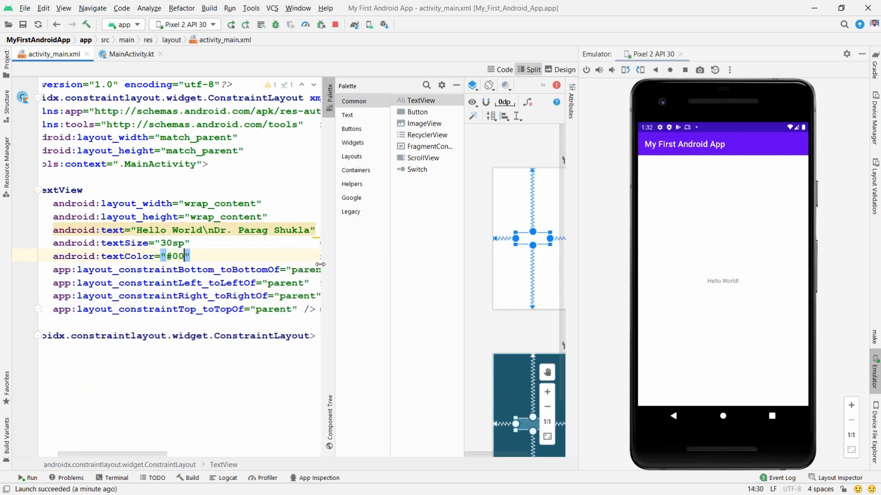
# Add an android:textStyle attribute of bold below the TextView's text color and rerun the app on the virtual device.
pyautogui.press('End')
pyautogui.press('Return')
pyautogui.write('textSt')
pyautogui.press('Return')
pyautogui.write('b')
pyautogui.press('Return')
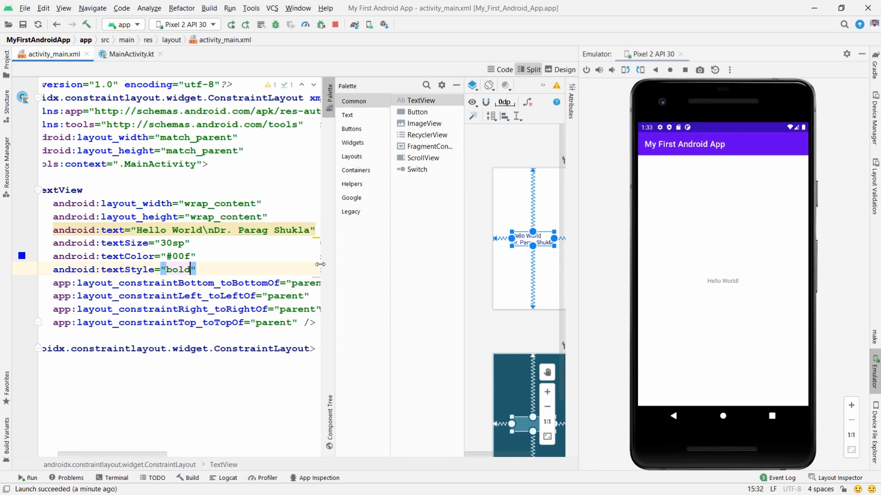
pyautogui.press('End')
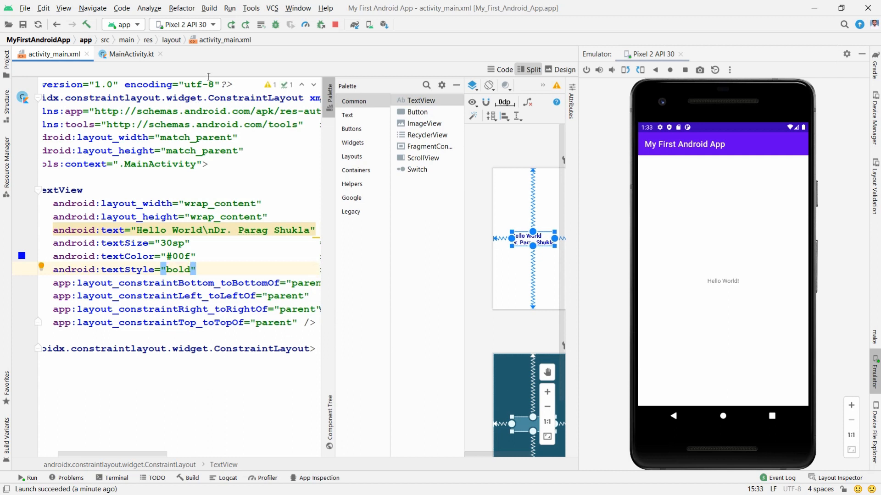
pyautogui.click(231, 24)
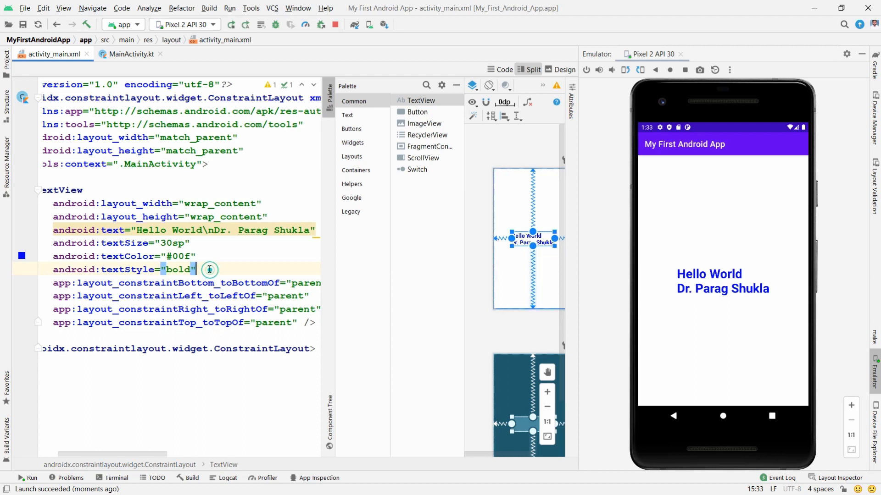
# Add an android:gravity attribute of center below the TextView's text style and rerun the app on the virtual device.
pyautogui.press('Return')
pyautogui.write('gra')
pyautogui.press('Return')
pyautogui.write('c')
pyautogui.press('Return')
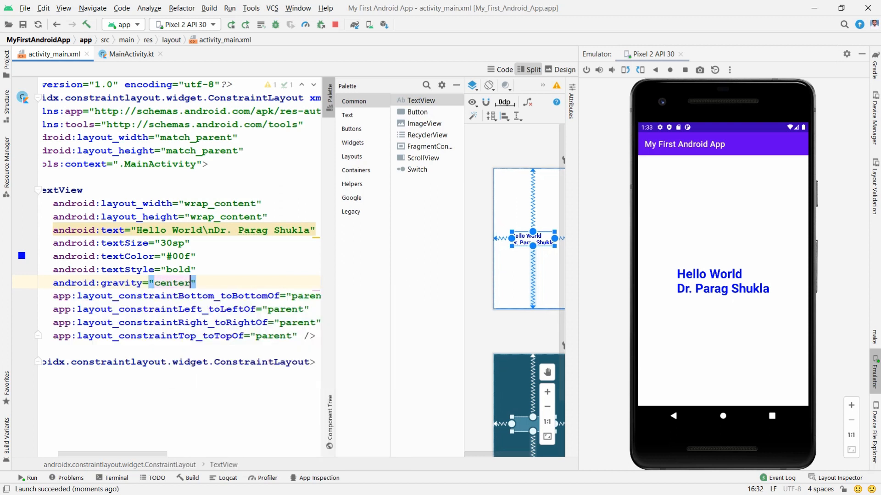
pyautogui.click(232, 25)
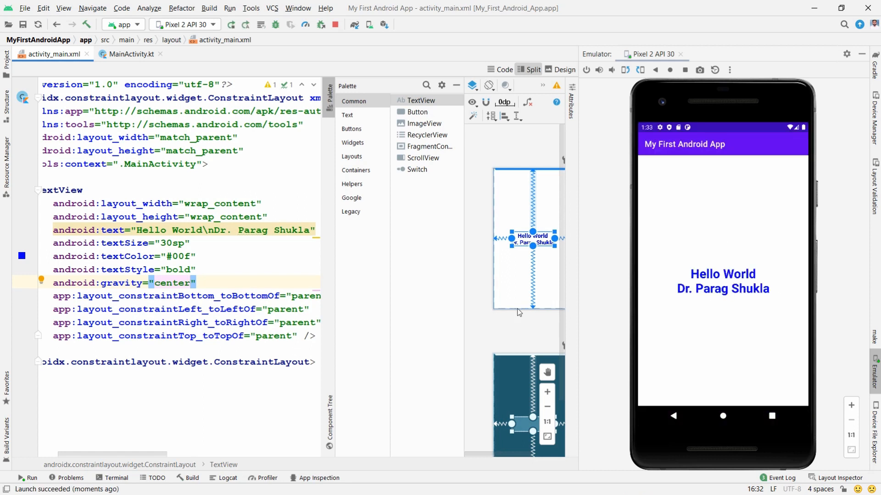
# Switch to Notepad and add the closing lines "Congratulations. You have successfully installed android studio Bumblebee" and "Thank you for watching video".
pyautogui.hotkey('alt', 'Tab')
pyautogui.write('Congratulations. You have ')
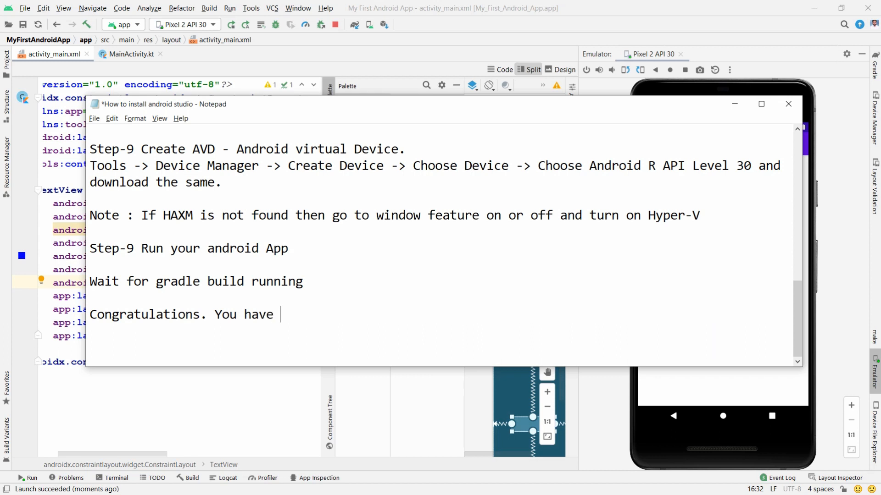
pyautogui.write('successfully installed android studio Bumblebee')
pyautogui.press('Return')
pyautogui.press('Return')
pyautogui.write('Thank you for watchig')
pyautogui.press('BackSpace')
pyautogui.write('ng video')
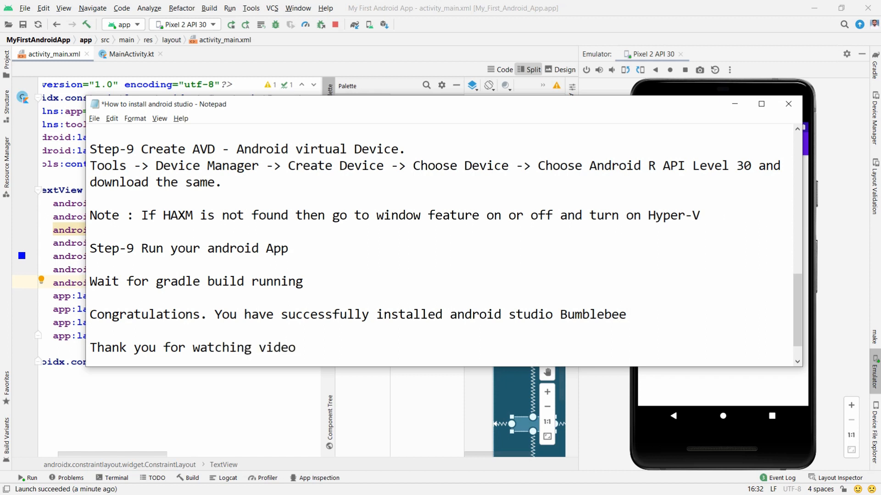